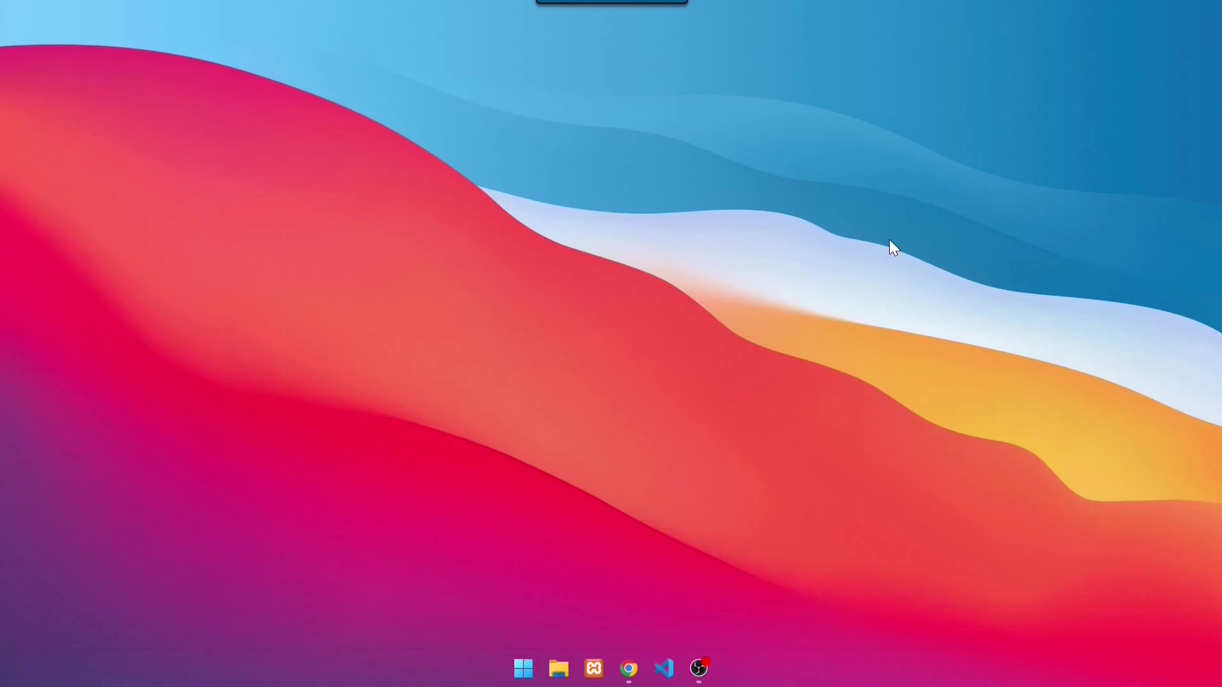
# - Log in to the NVIDIA Developer site by entering the account e-mail, then the password
pyautogui.click(629, 668)
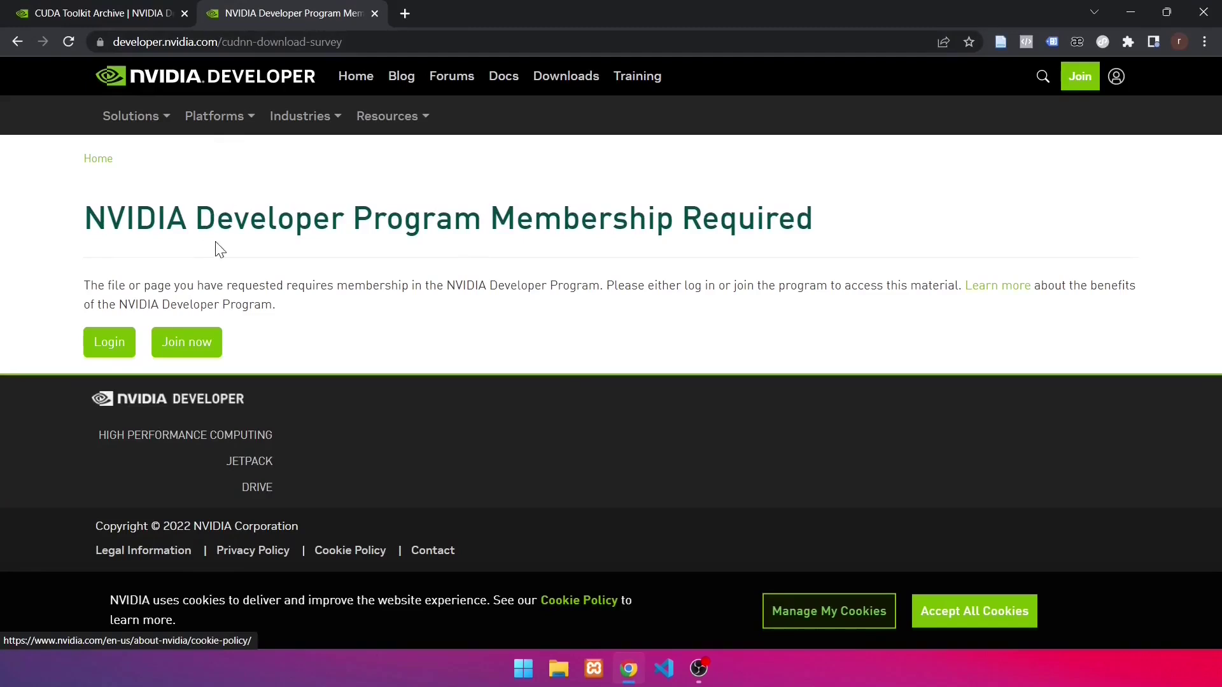
pyautogui.click(183, 341)
pyautogui.click(111, 344)
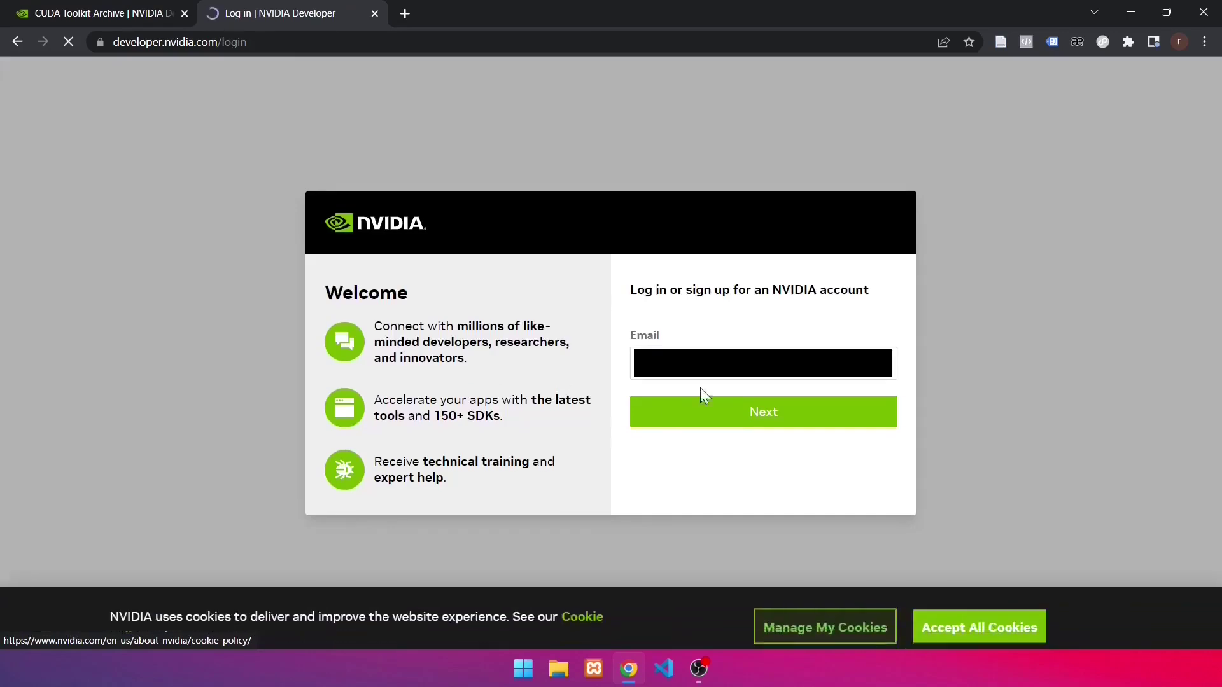
pyautogui.click(717, 353)
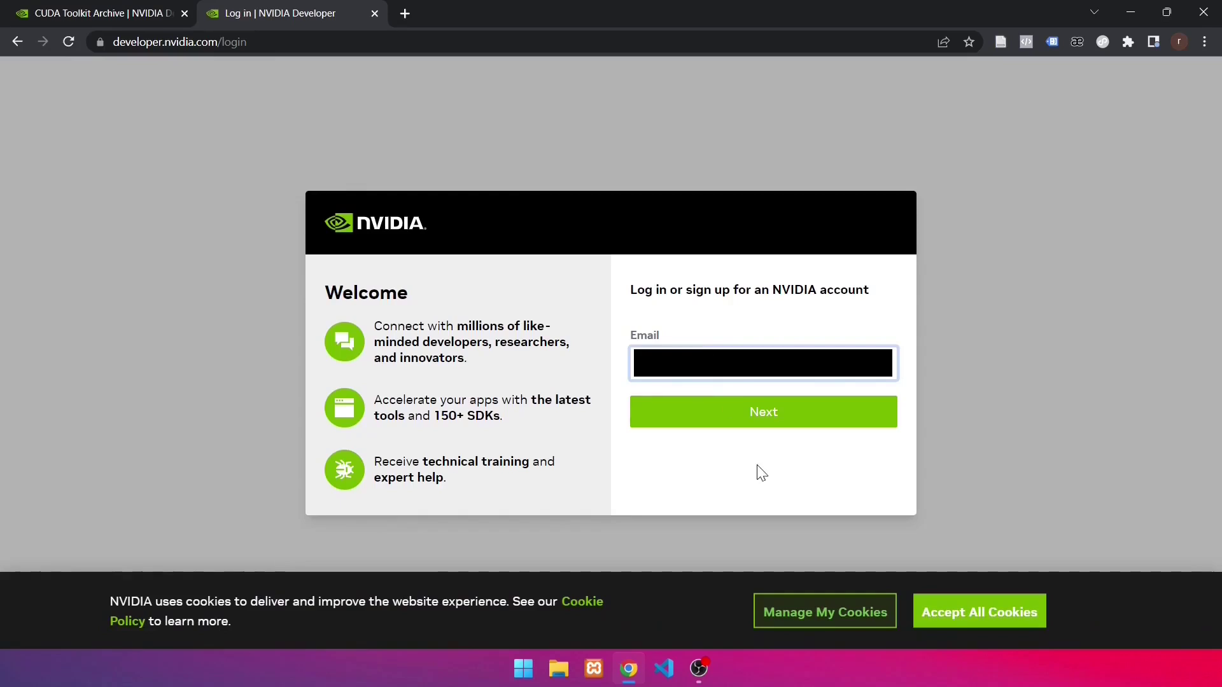
pyautogui.click(819, 415)
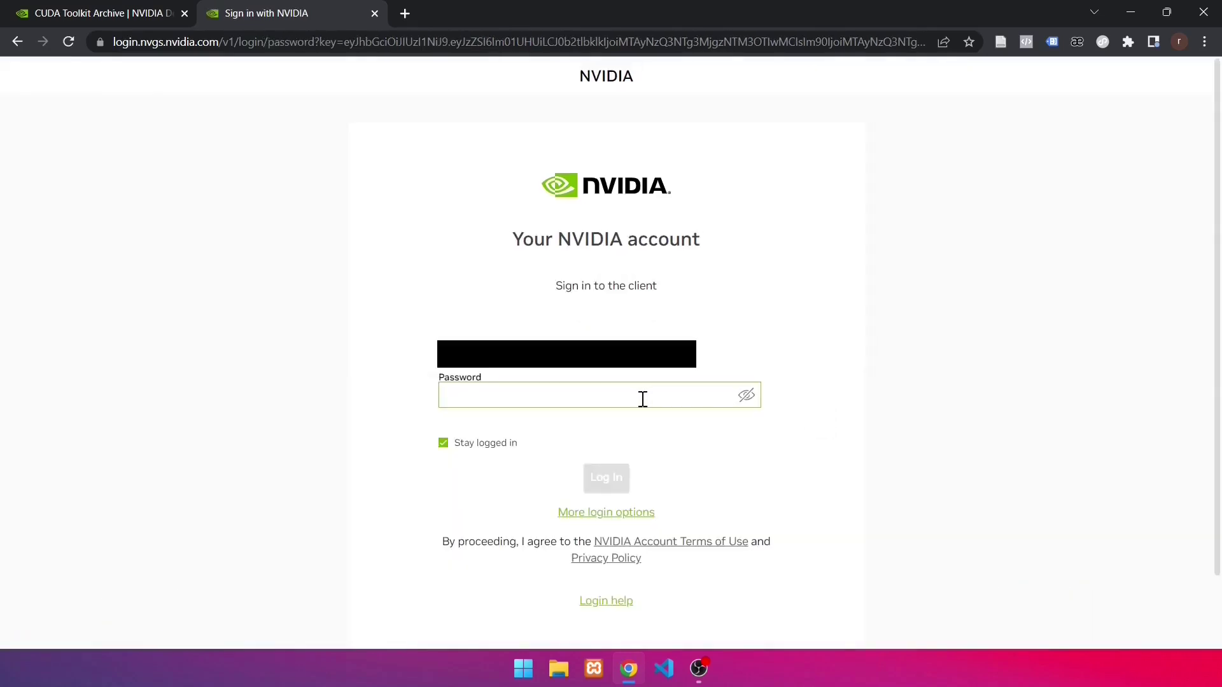
pyautogui.hotkey('ctrl', 'v')
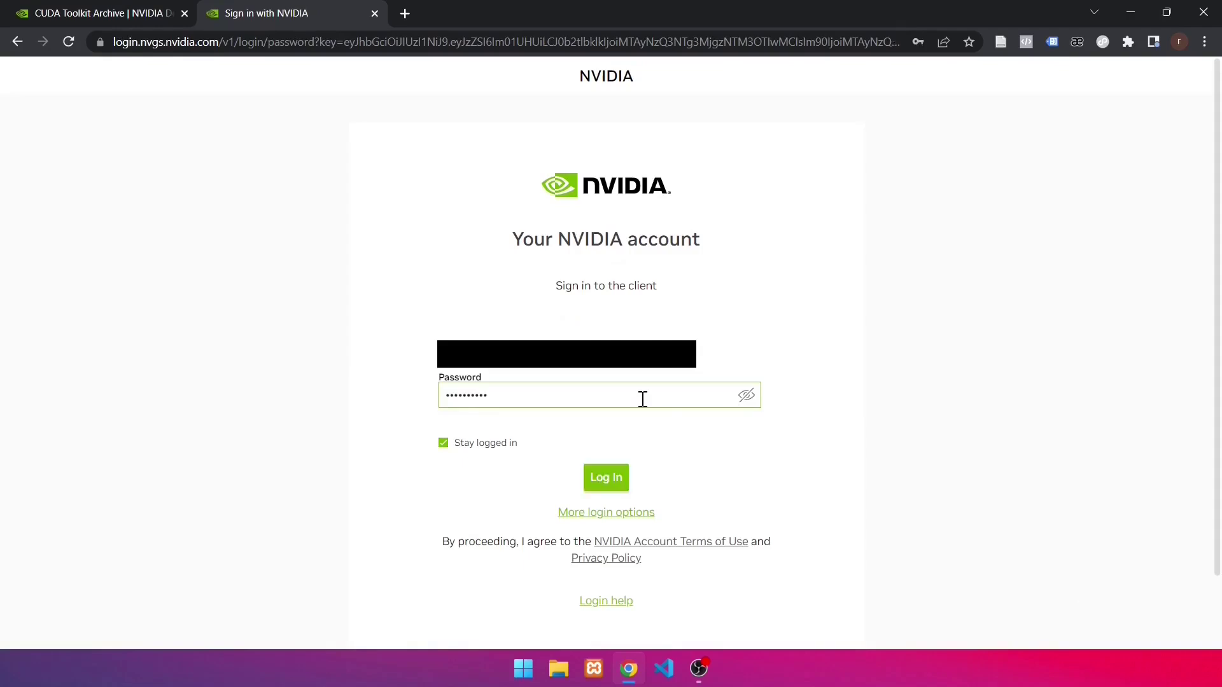
# - Submit the login and tick 'I Agree To the Terms of the cuDNN Software License Agreement'
pyautogui.click(607, 478)
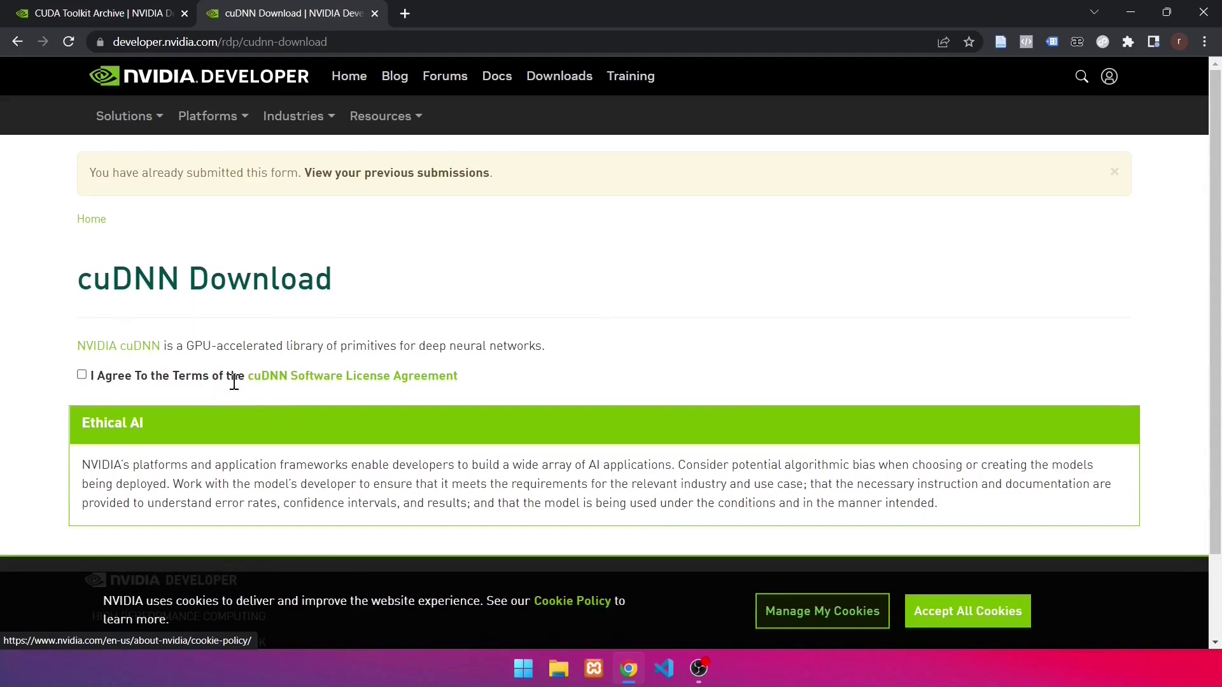
pyautogui.click(83, 375)
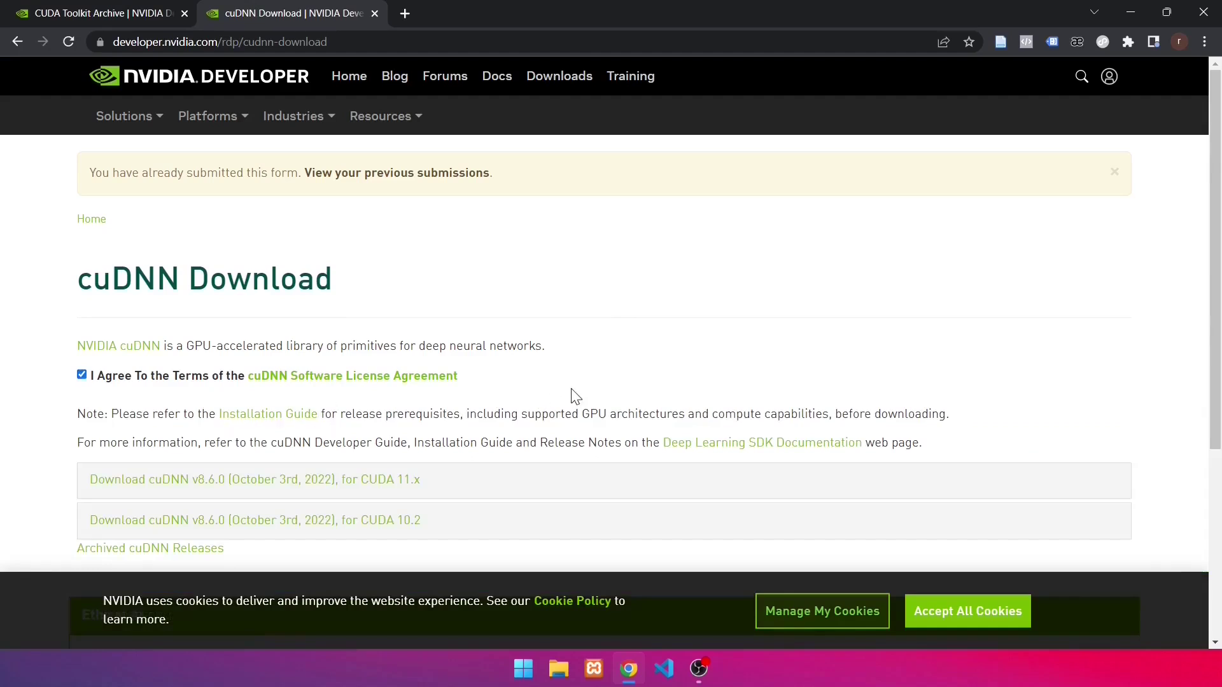
pyautogui.scroll(-1, 541, 407)
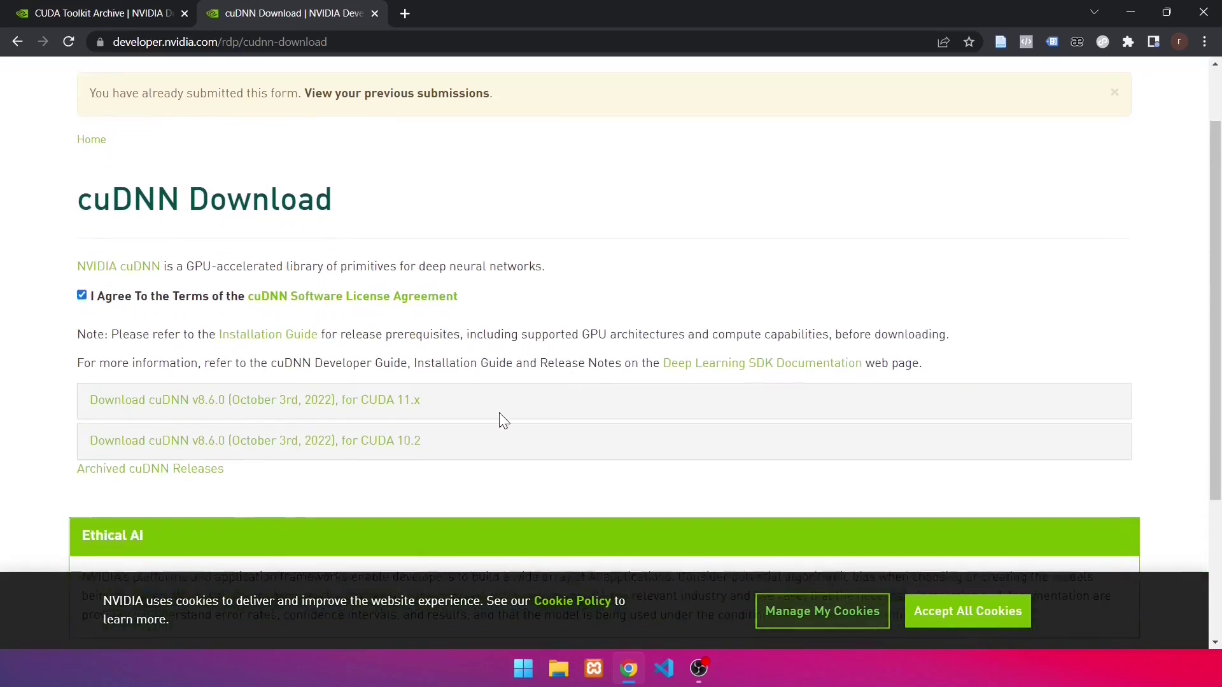
# - From Archived cuDNN Releases, download v8.5.0 for CUDA 11.x Windows zip and show it in its folder
pyautogui.click(199, 478)
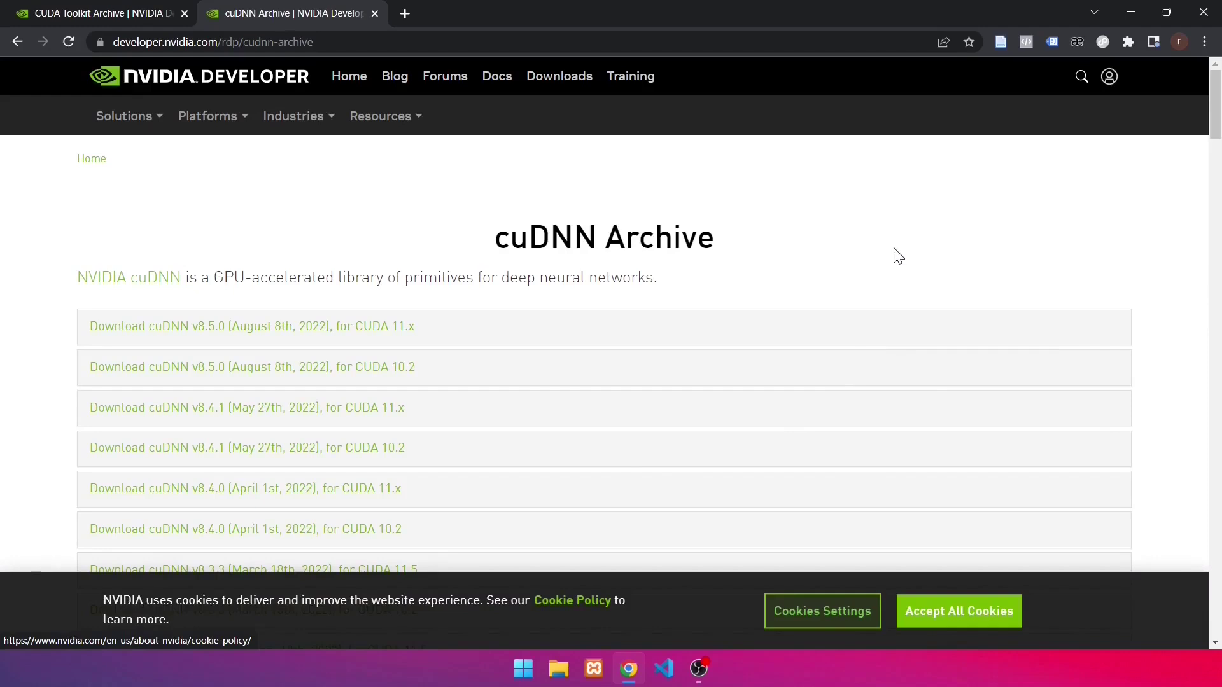
pyautogui.click(241, 329)
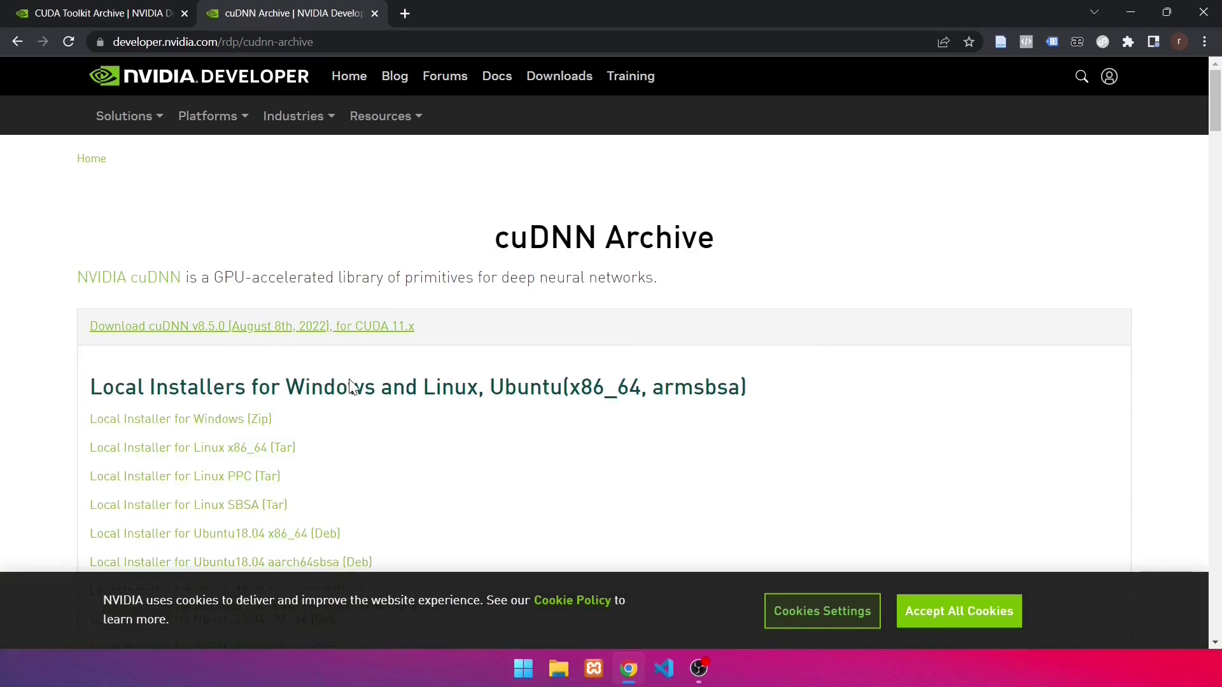
pyautogui.scroll(-1, 325, 440)
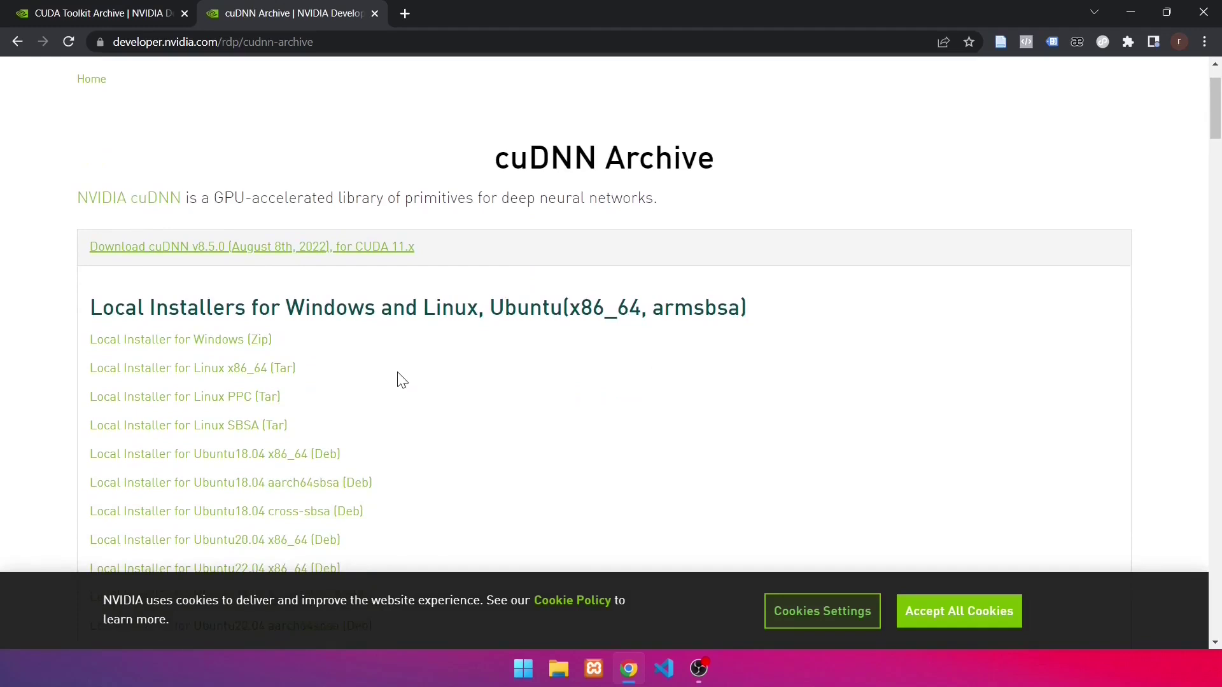
pyautogui.scroll(-1, 397, 376)
pyautogui.scroll(-1, 401, 380)
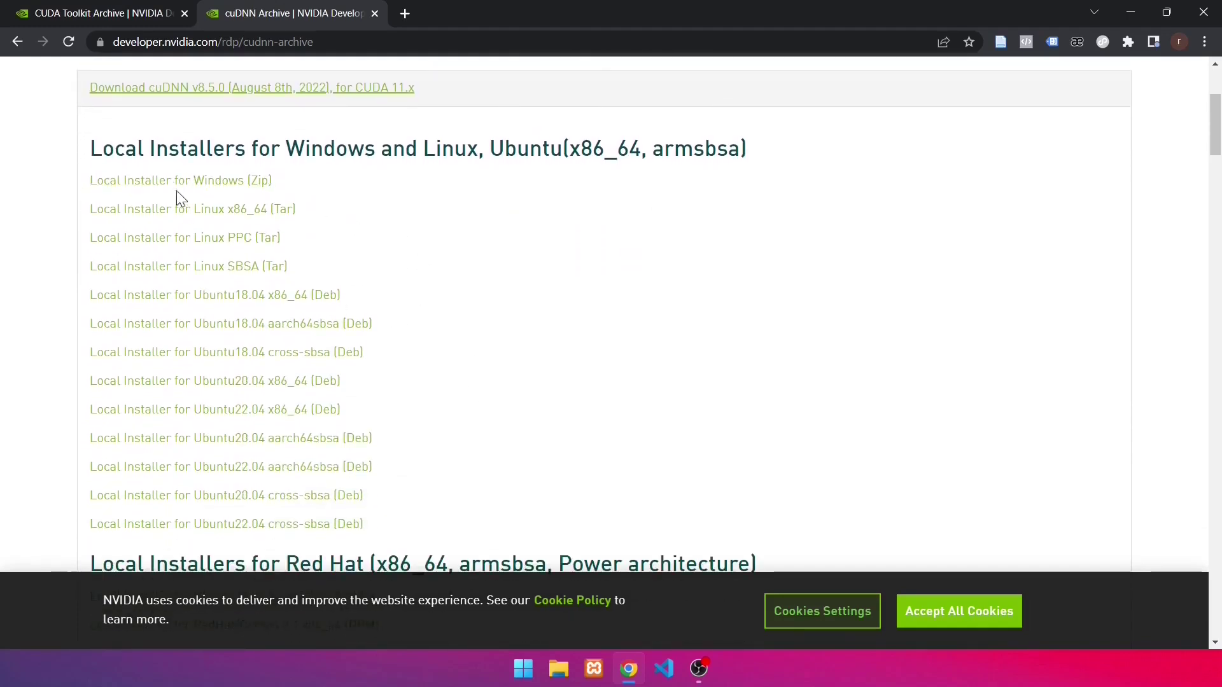
pyautogui.click(222, 185)
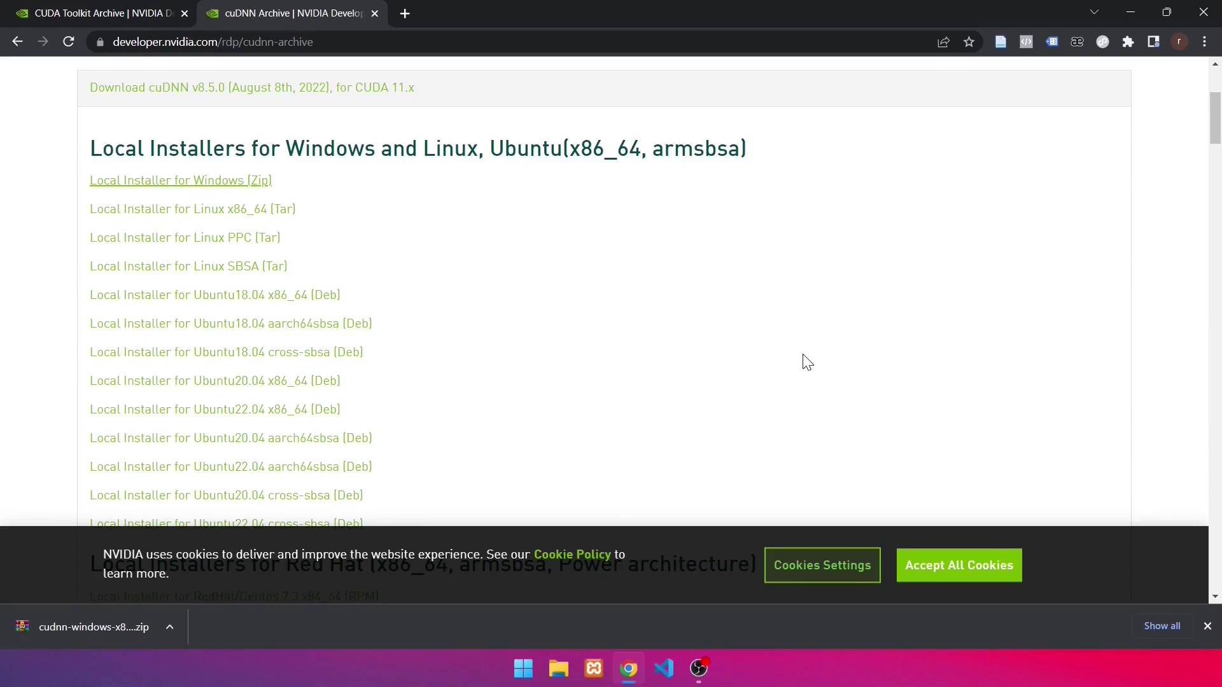
pyautogui.click(169, 628)
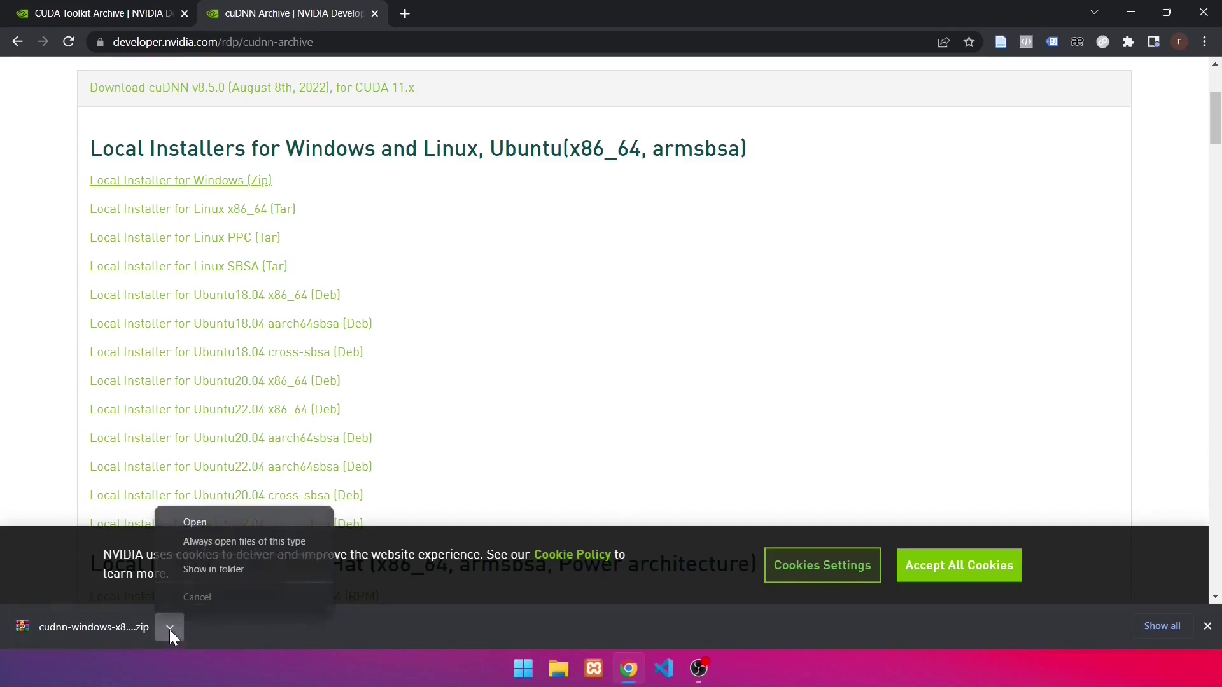
pyautogui.click(246, 570)
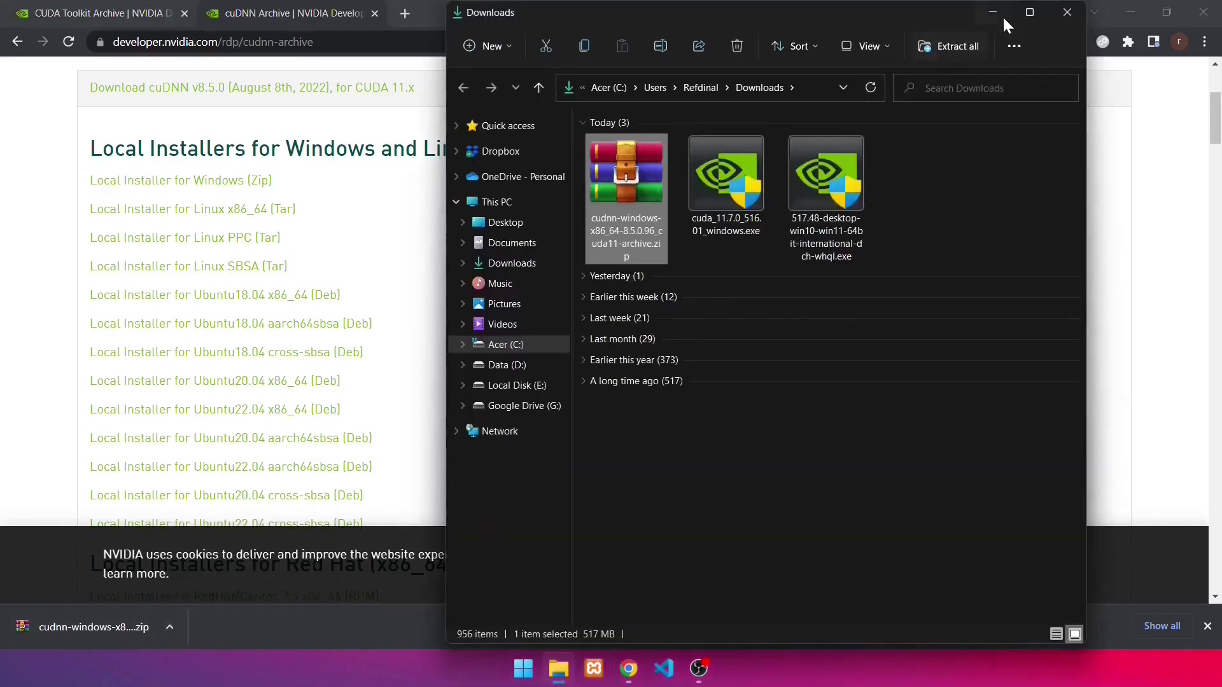
# - Copy the cudnn 8.5.0.96 zip from Downloads and paste it into Data (D:)
pyautogui.click(1029, 13)
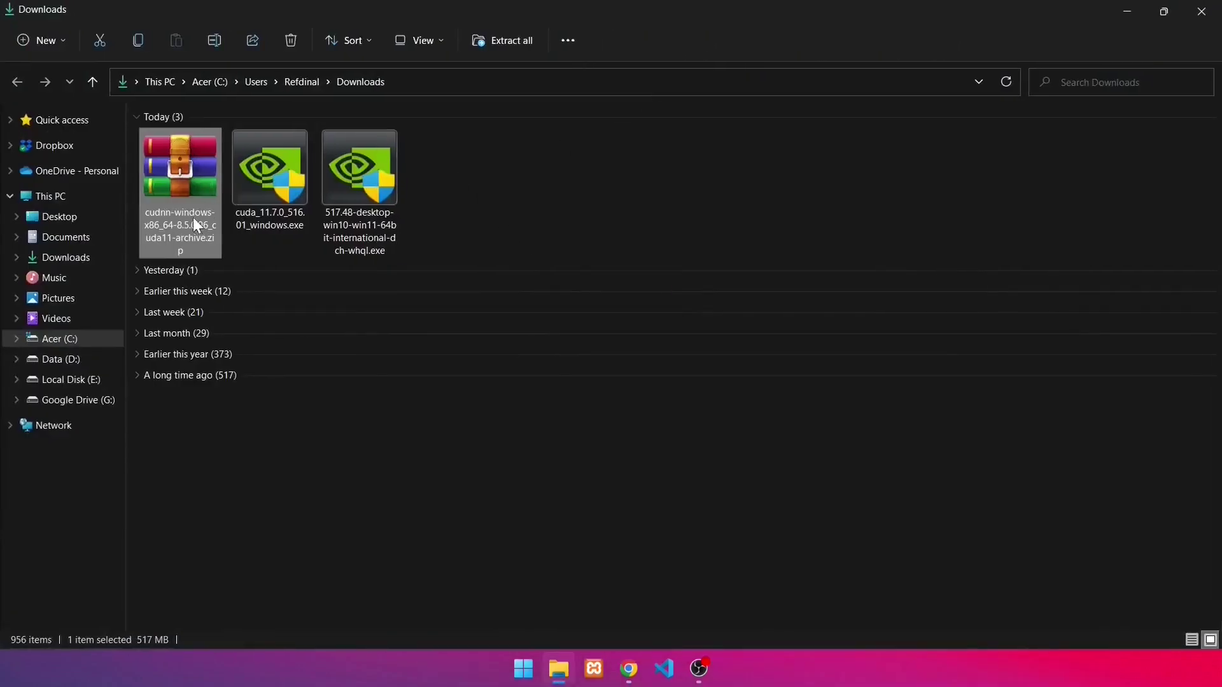
pyautogui.click(748, 201)
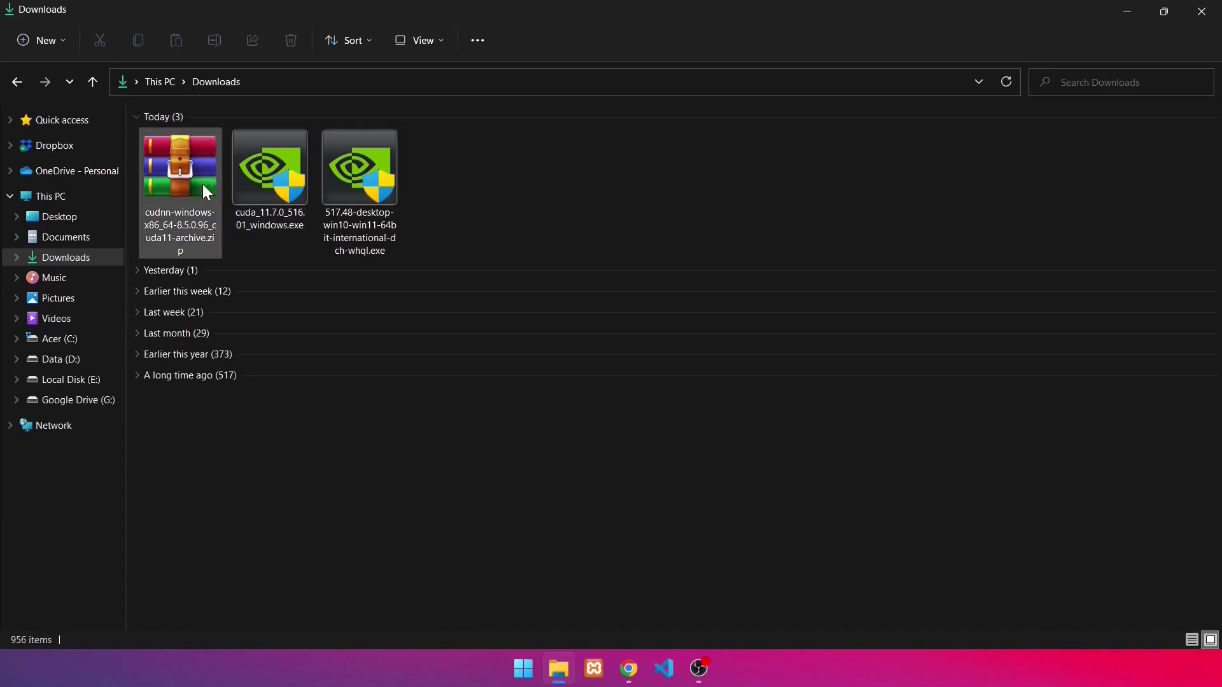
pyautogui.click(191, 214)
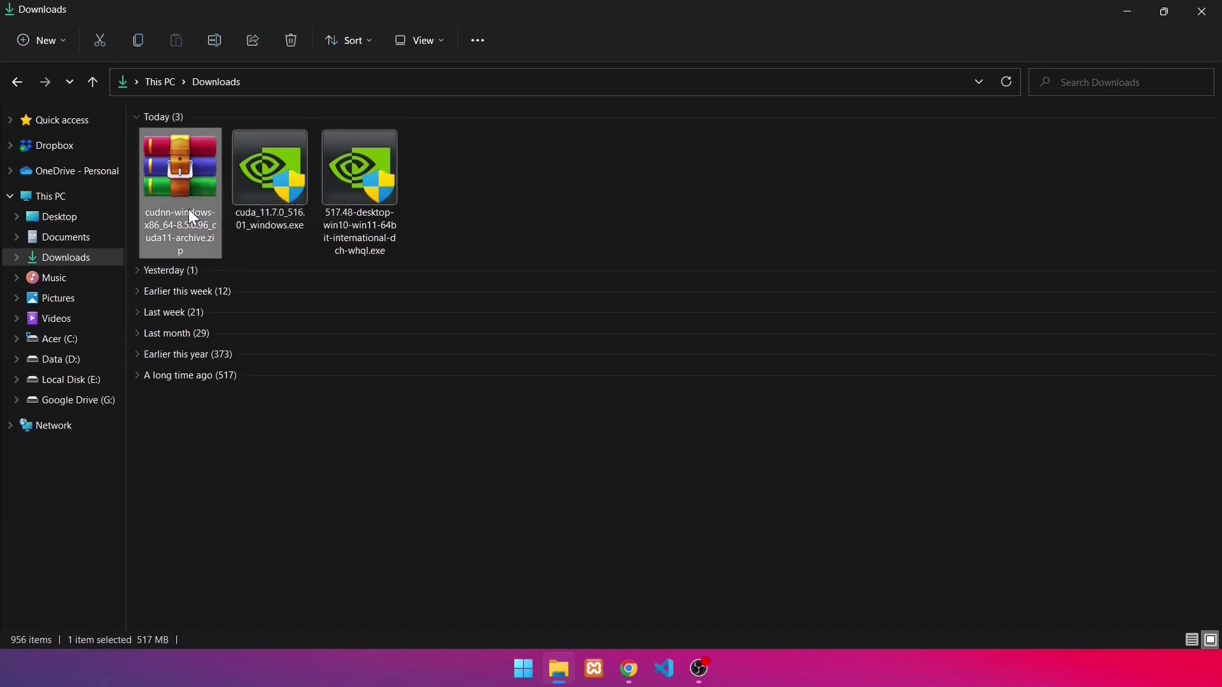
pyautogui.hotkey('ctrl', 'c')
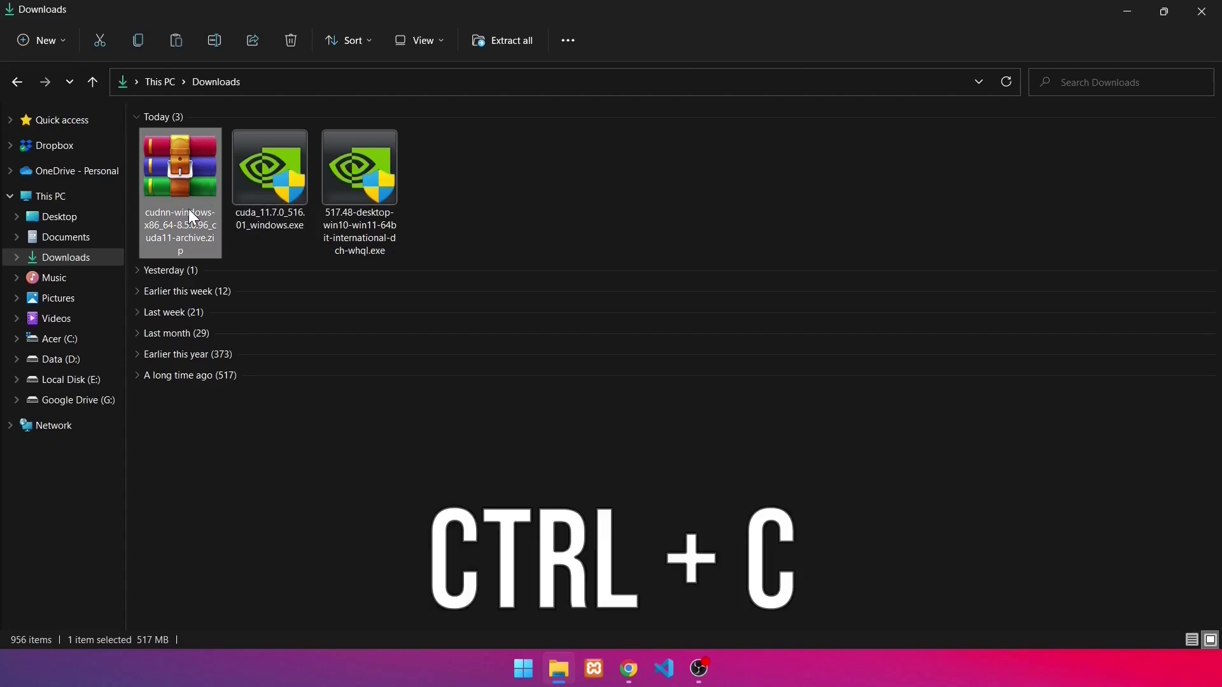
pyautogui.click(86, 361)
pyautogui.hotkey('ctrl', 'v')
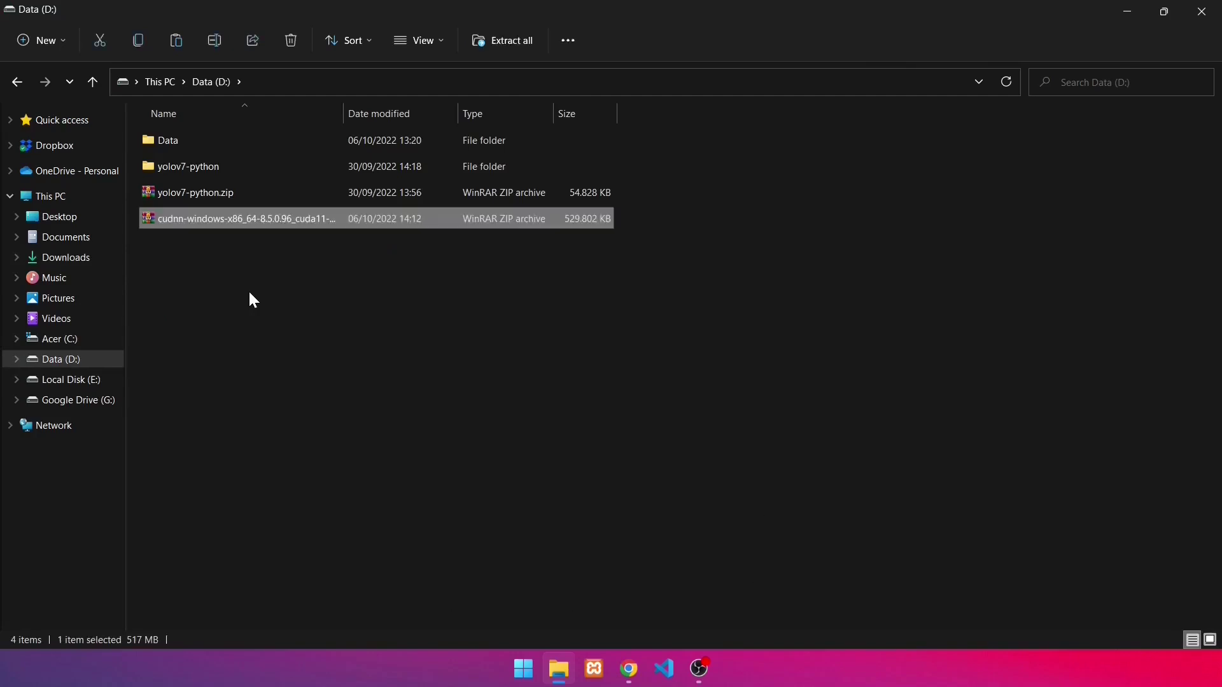
pyautogui.click(250, 294)
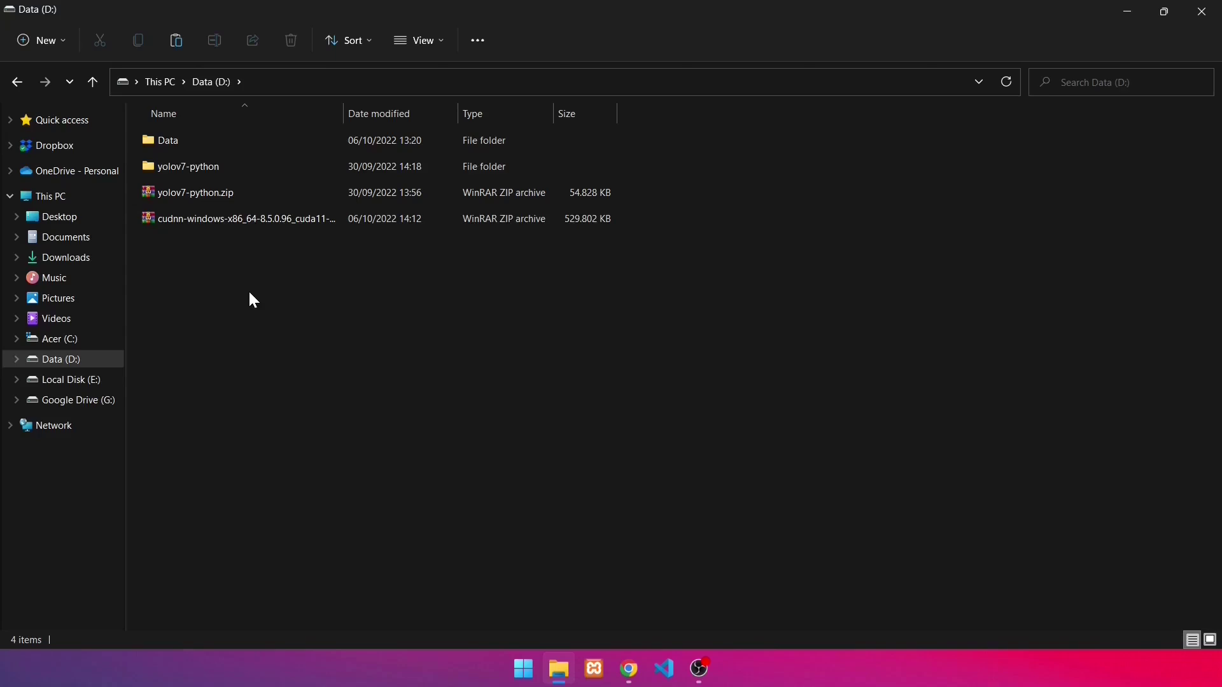
# - Extract All on the cuDNN zip with the destination shortened to D:\
pyautogui.rightClick(261, 223)
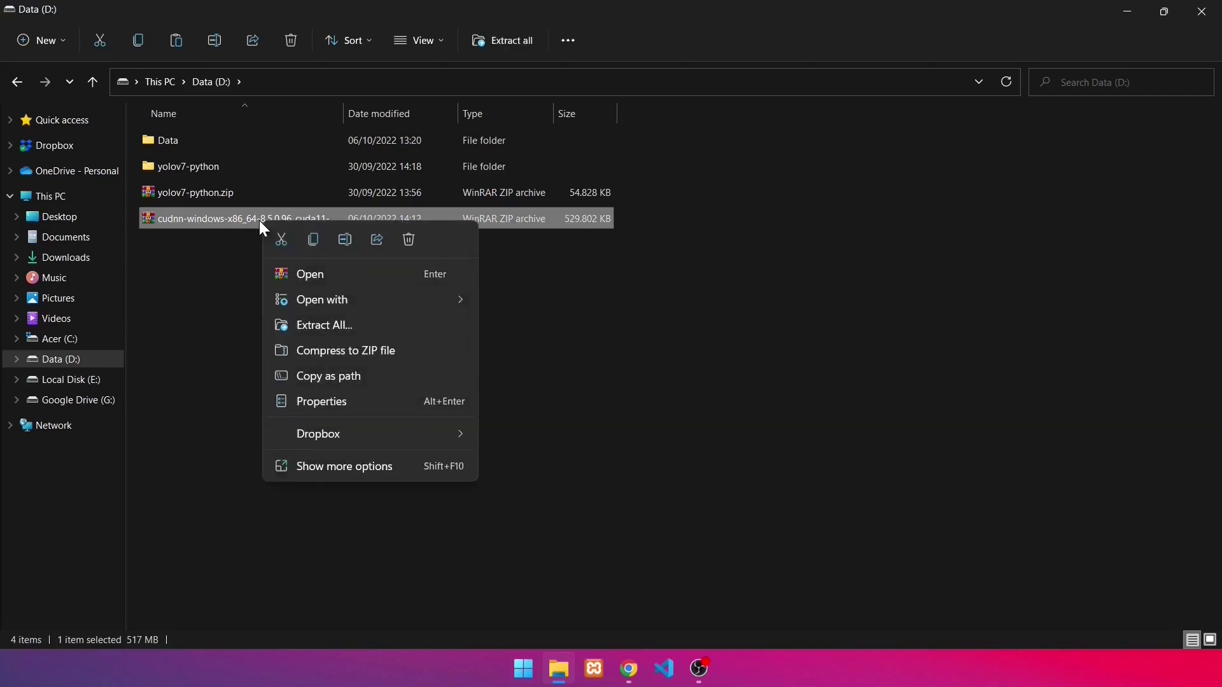
pyautogui.click(331, 325)
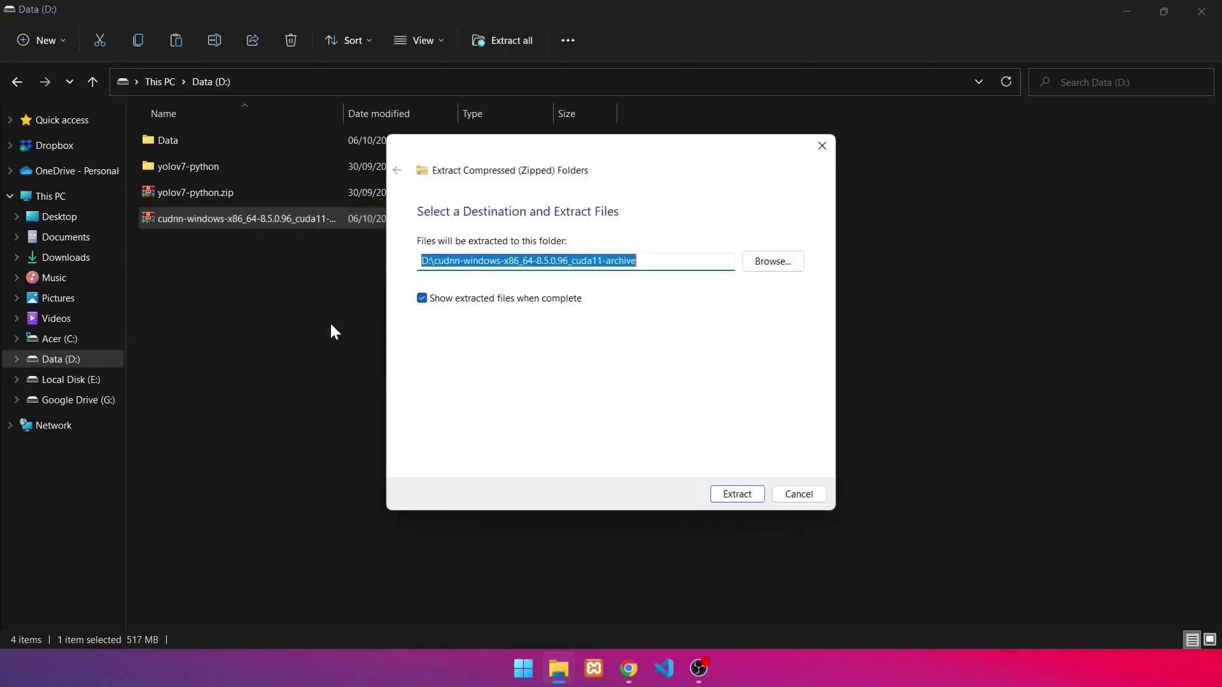
pyautogui.moveTo(651, 262); pyautogui.dragTo(434, 260)
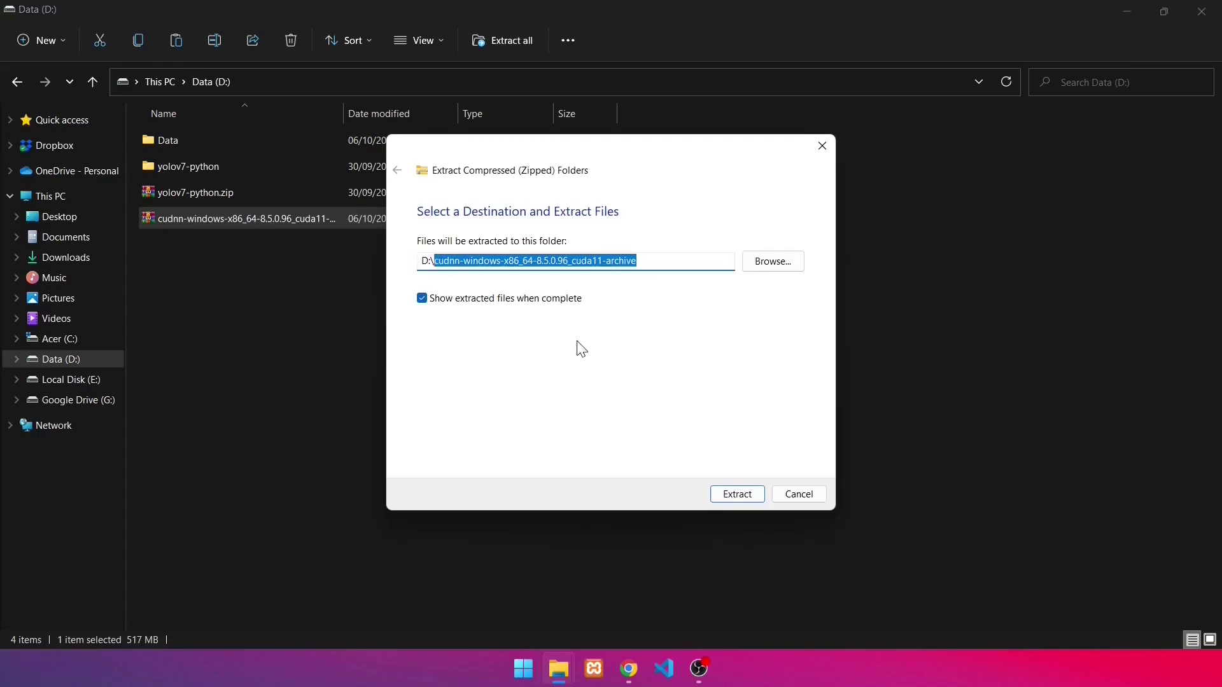
pyautogui.press('BackSpace')
pyautogui.click(586, 420)
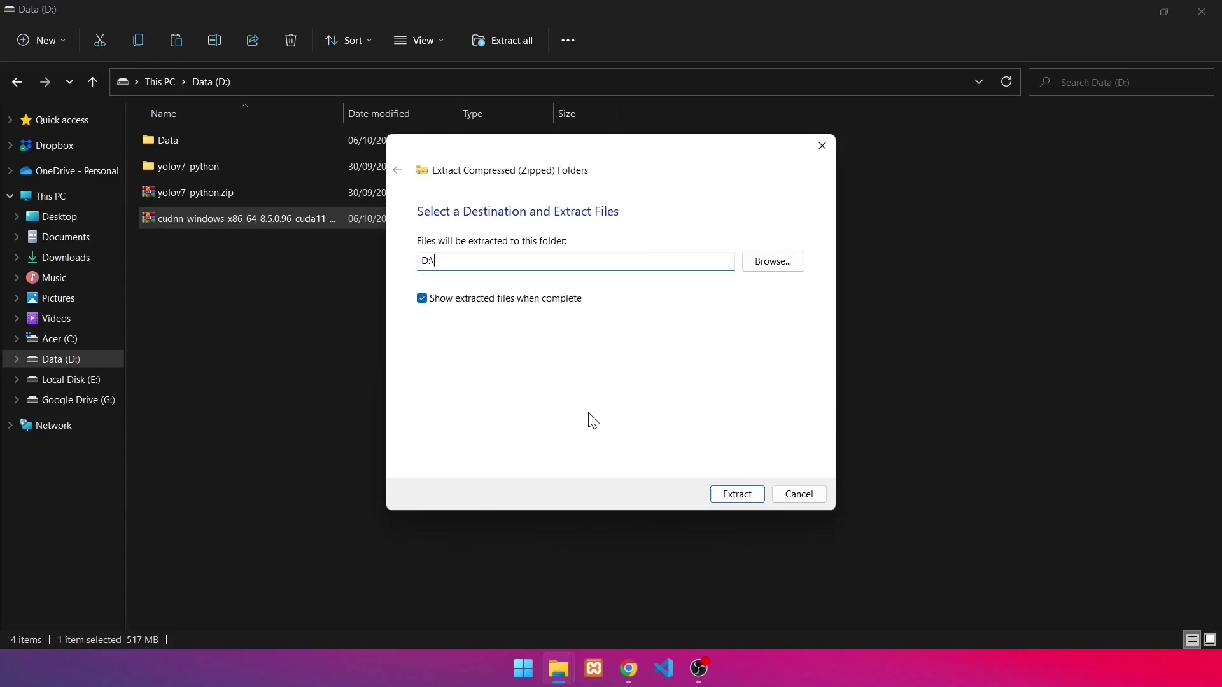
pyautogui.click(746, 496)
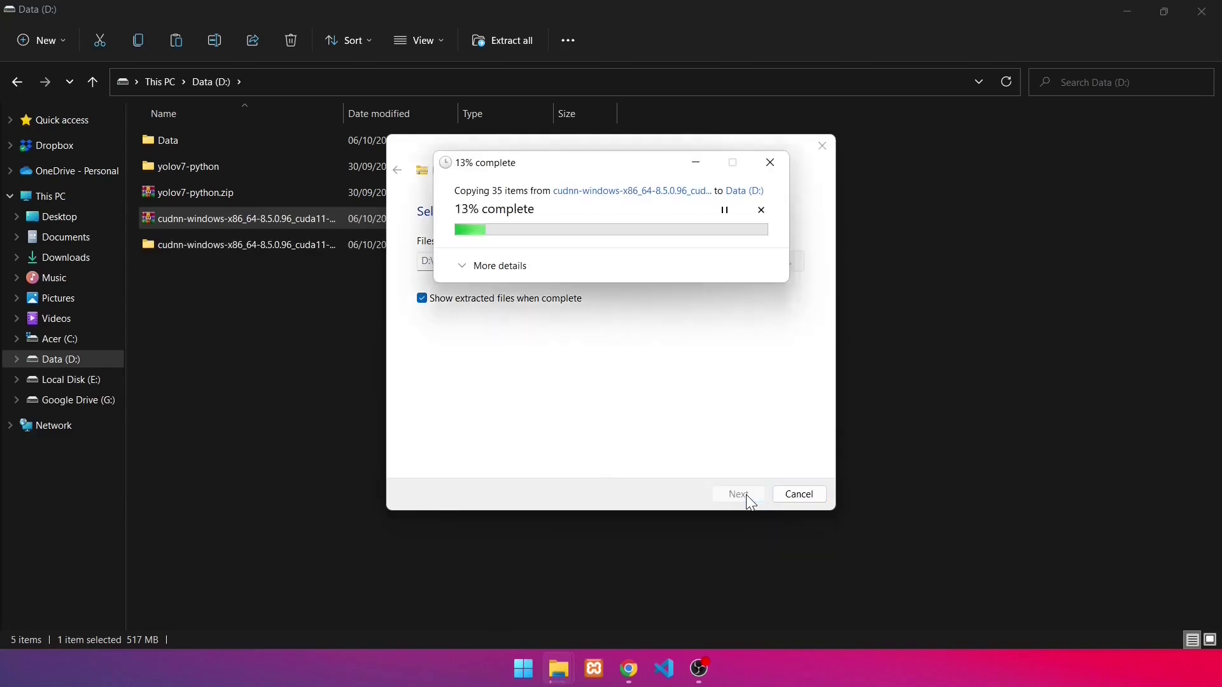
pyautogui.click(461, 317)
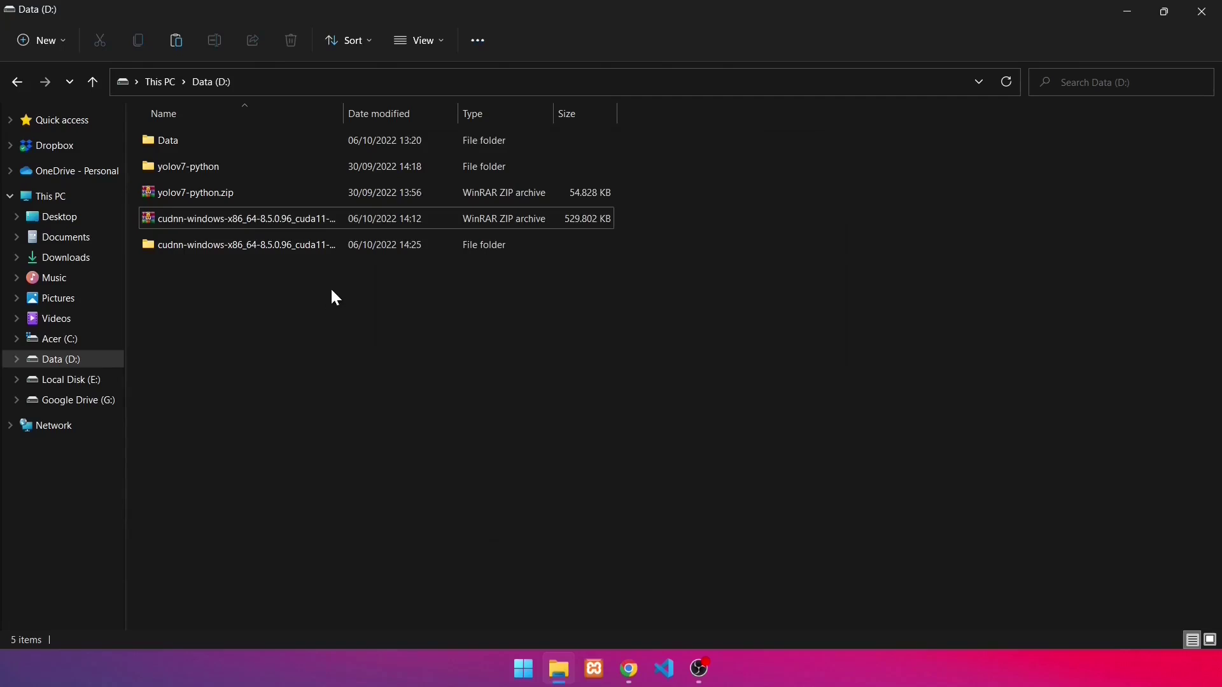
# - Copy all seven DLL files from the extracted cuDNN bin folder
pyautogui.doubleClick(277, 247)
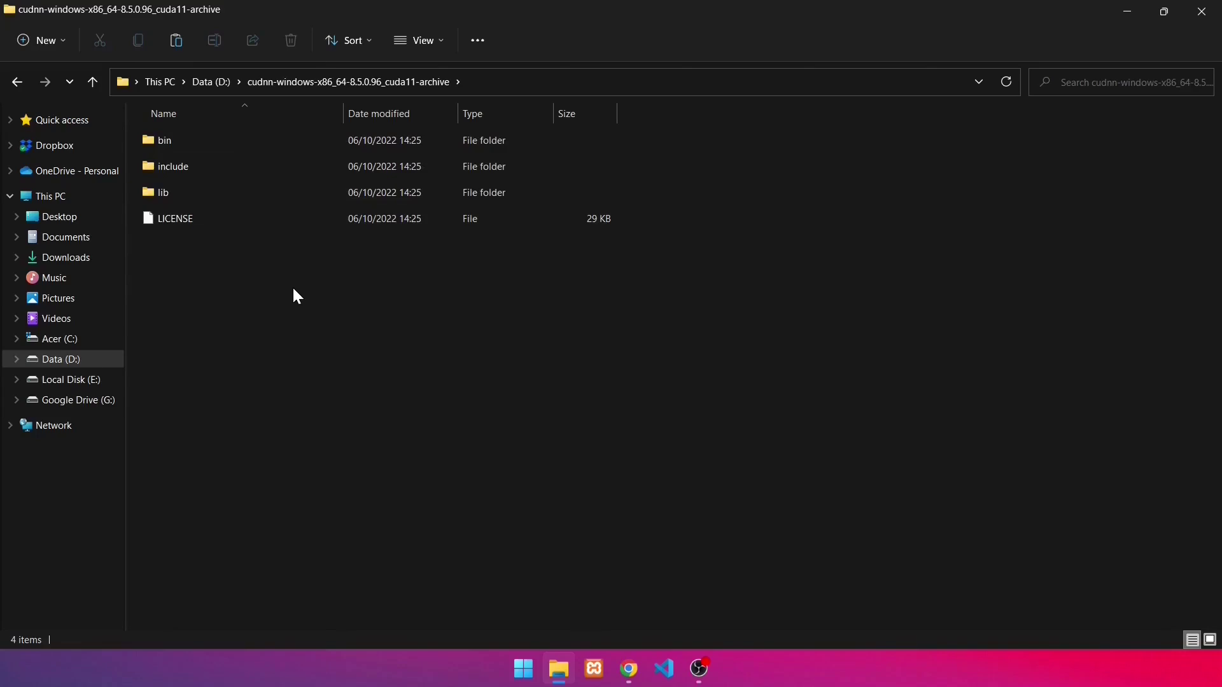
pyautogui.doubleClick(211, 135)
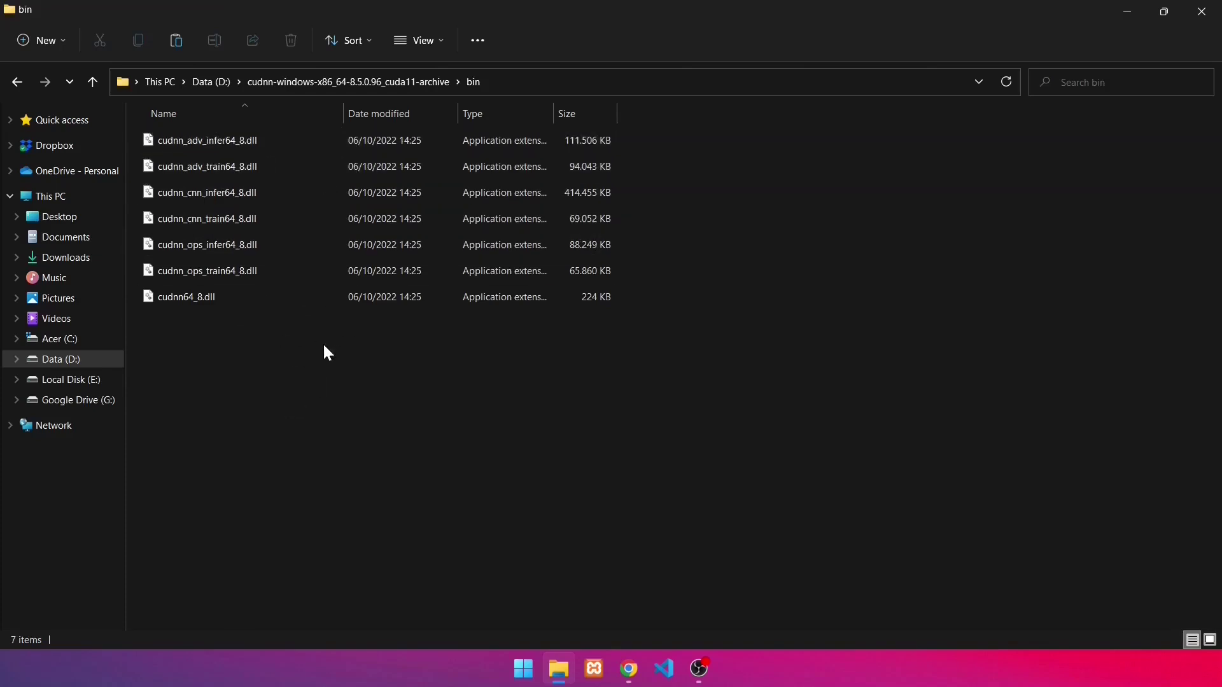
pyautogui.hotkey('ctrl', 'a')
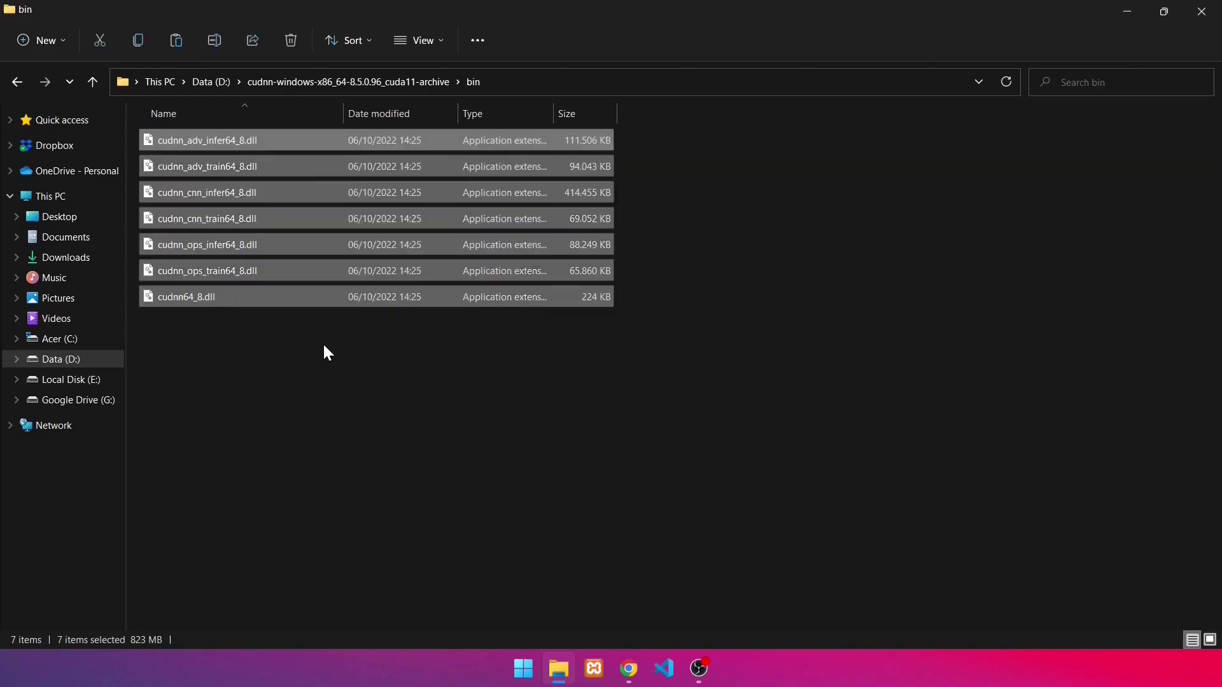
pyautogui.hotkey('ctrl', 'c')
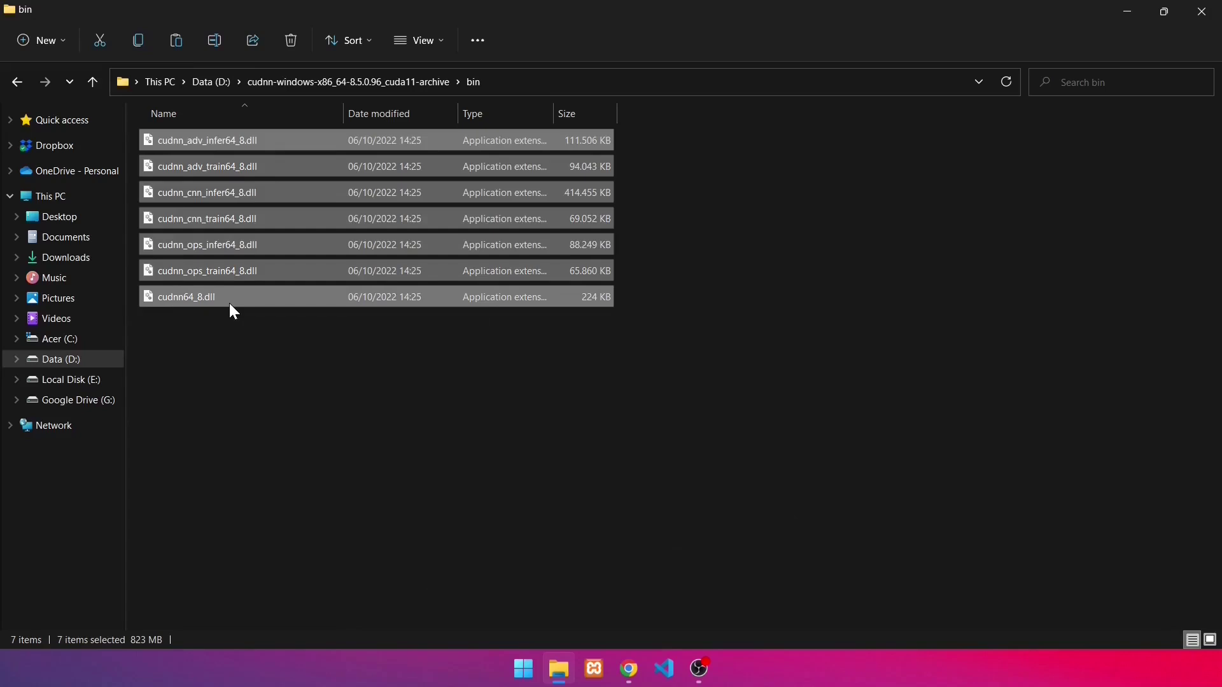
# - Paste the DLLs into C:\Program Files\NVIDIA GPU Computing Toolkit\CUDA\v11.7\bin, granting administrator permission for all
pyautogui.click(87, 339)
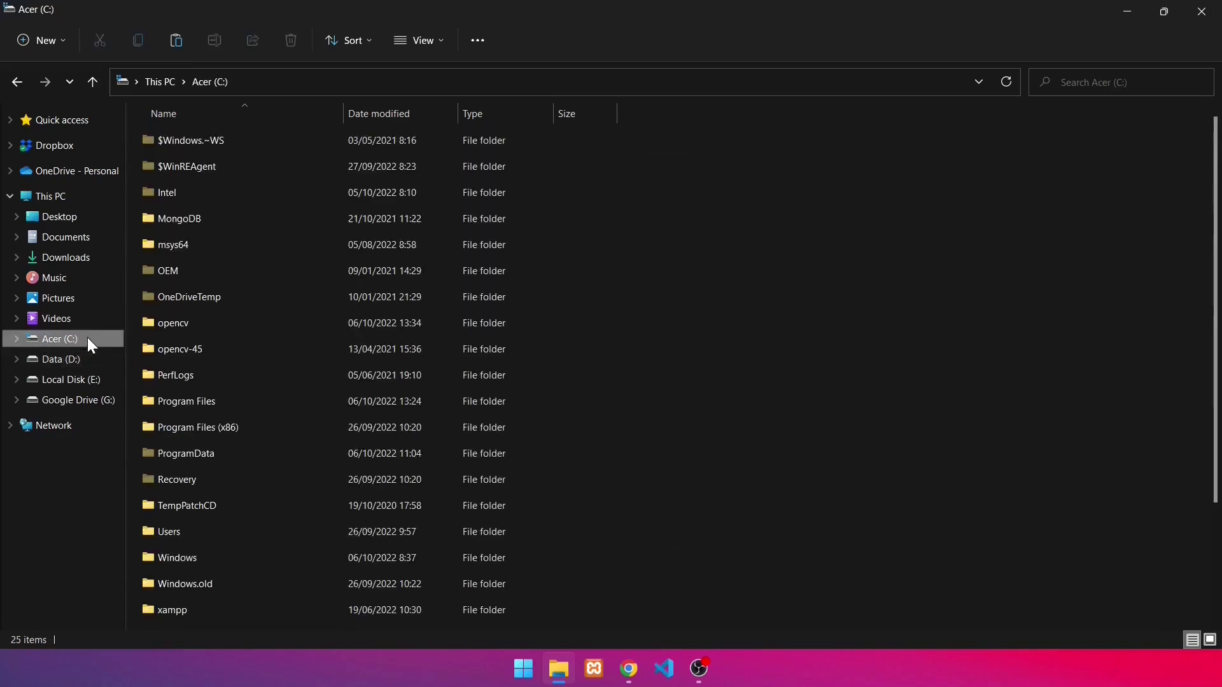
pyautogui.doubleClick(214, 406)
pyautogui.scroll(-6, 214, 405)
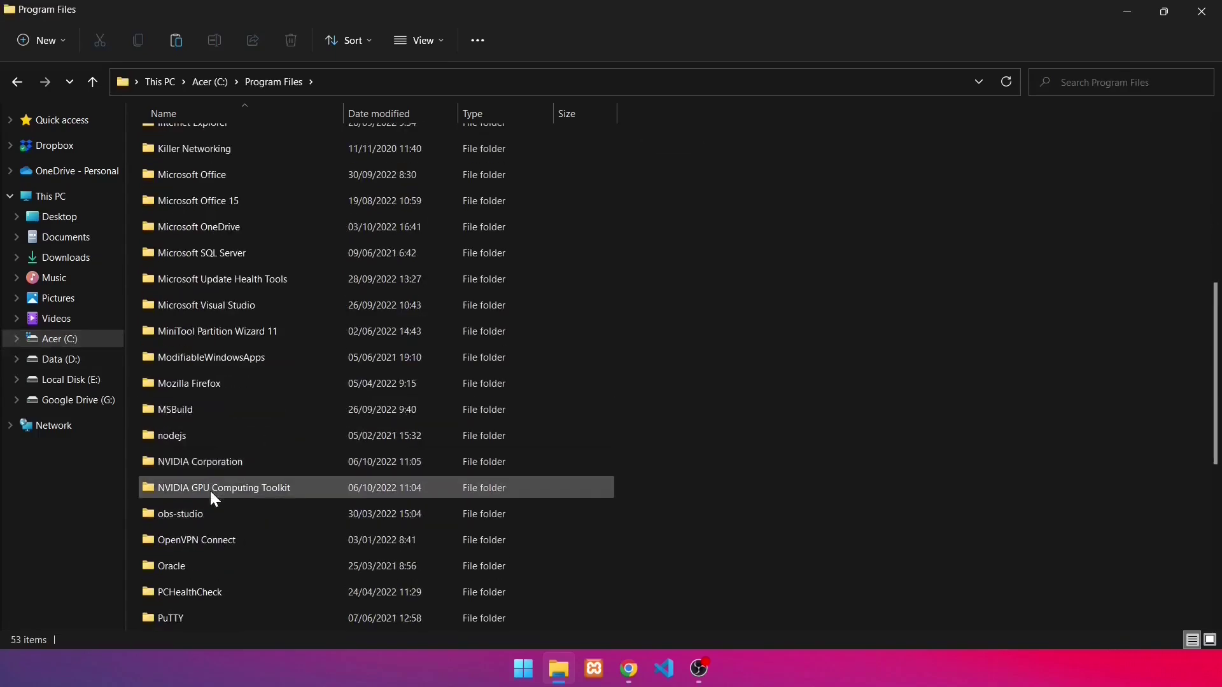
pyautogui.doubleClick(216, 486)
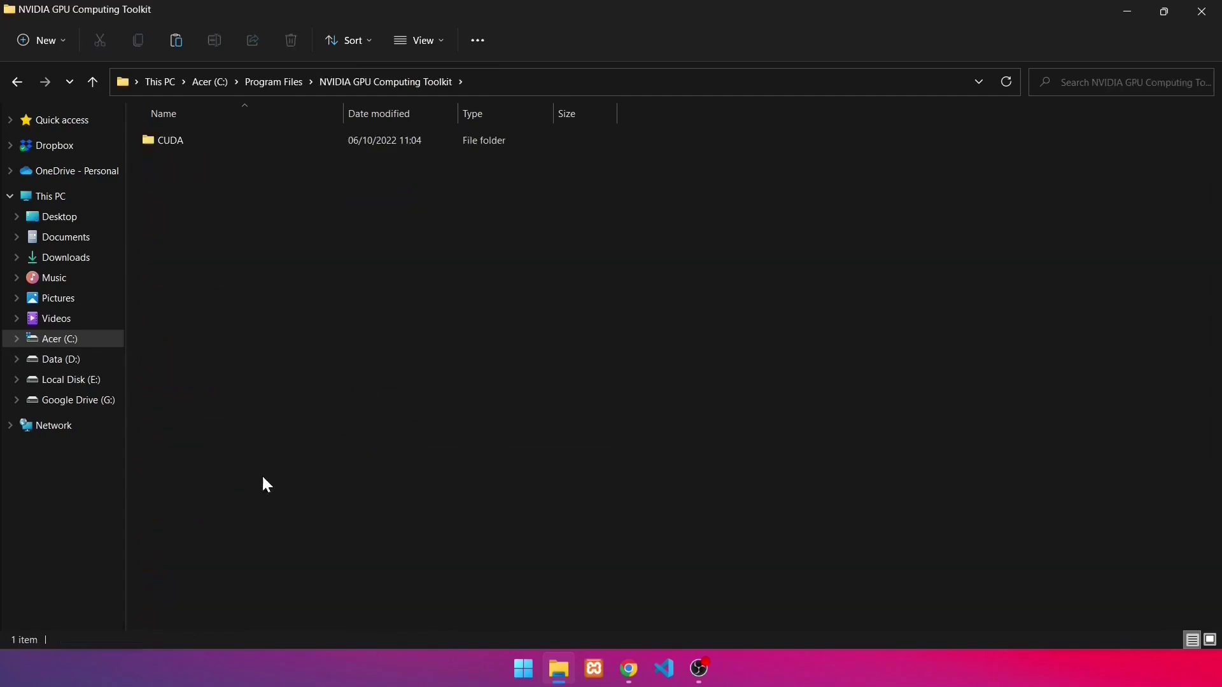
pyautogui.doubleClick(180, 143)
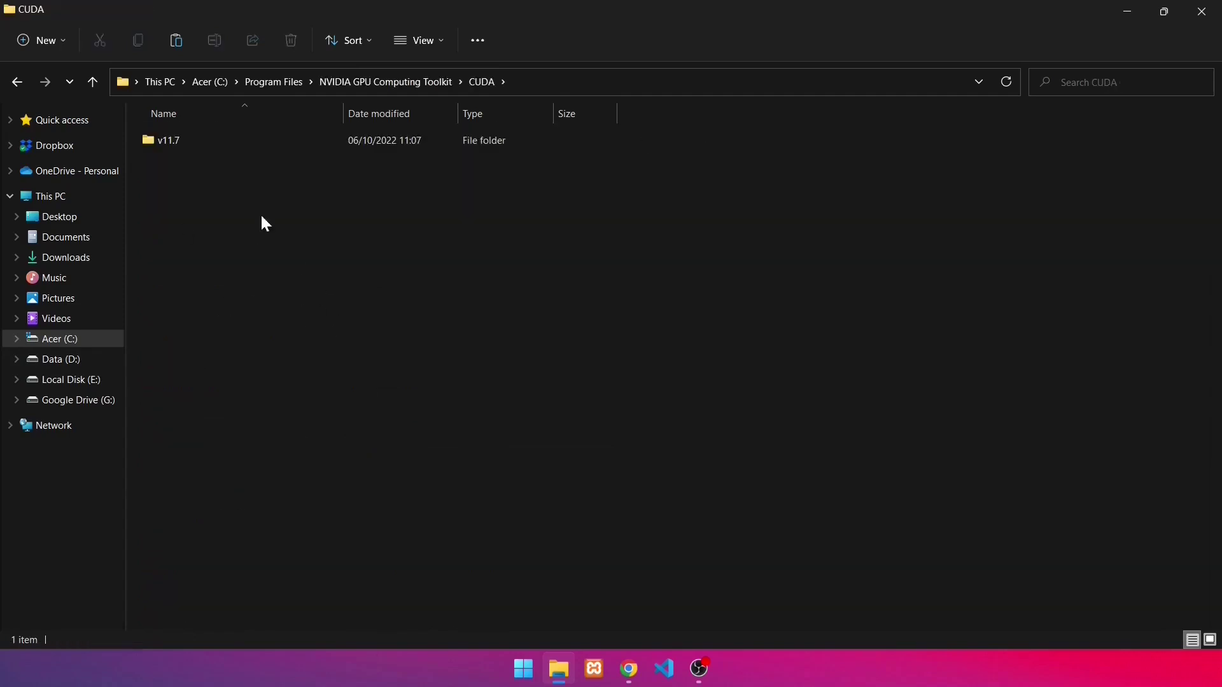
pyautogui.doubleClick(220, 144)
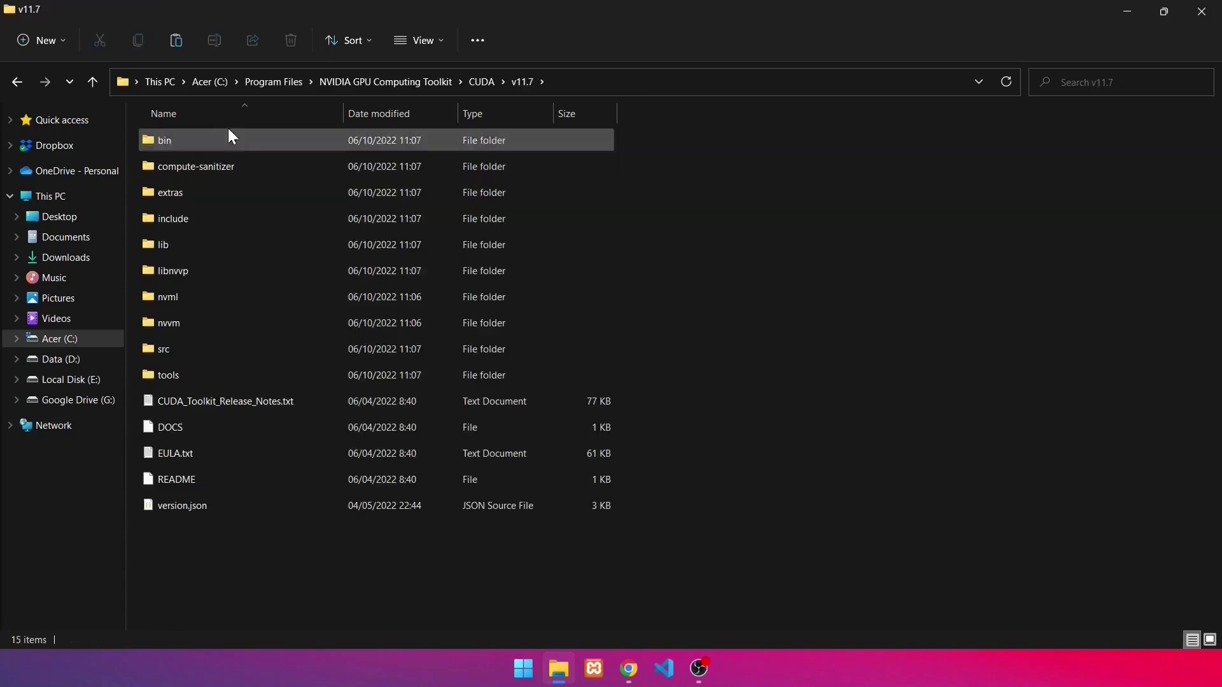
pyautogui.doubleClick(210, 145)
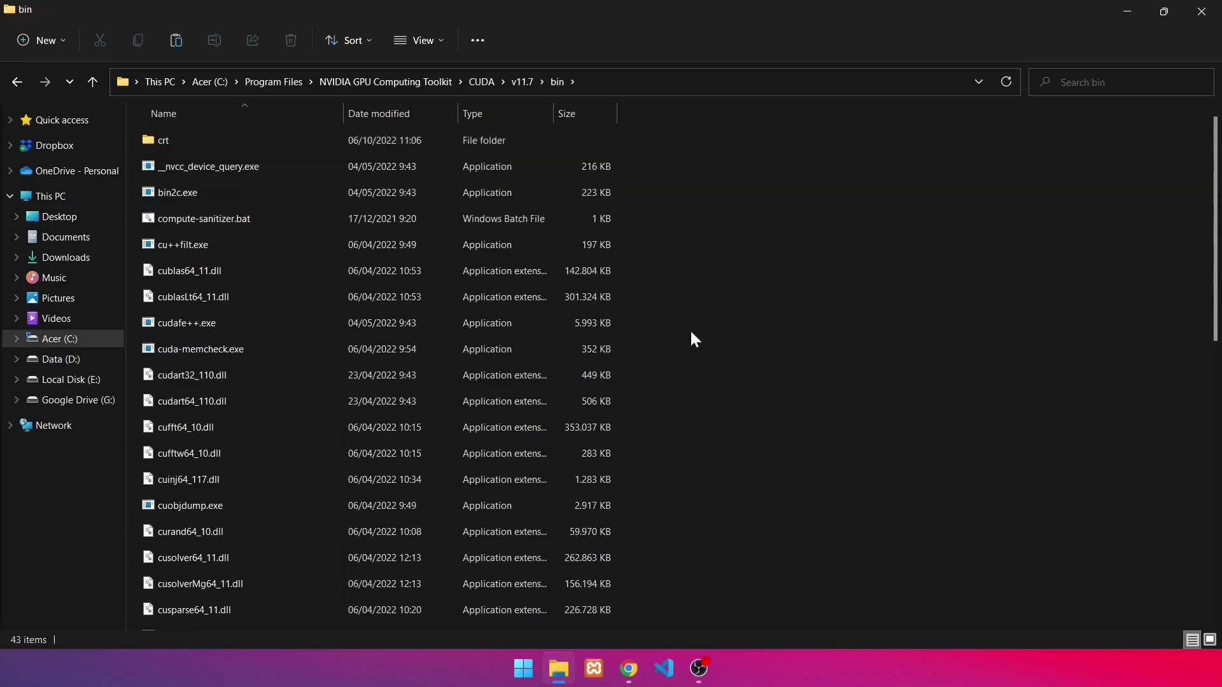
pyautogui.hotkey('ctrl', 'v')
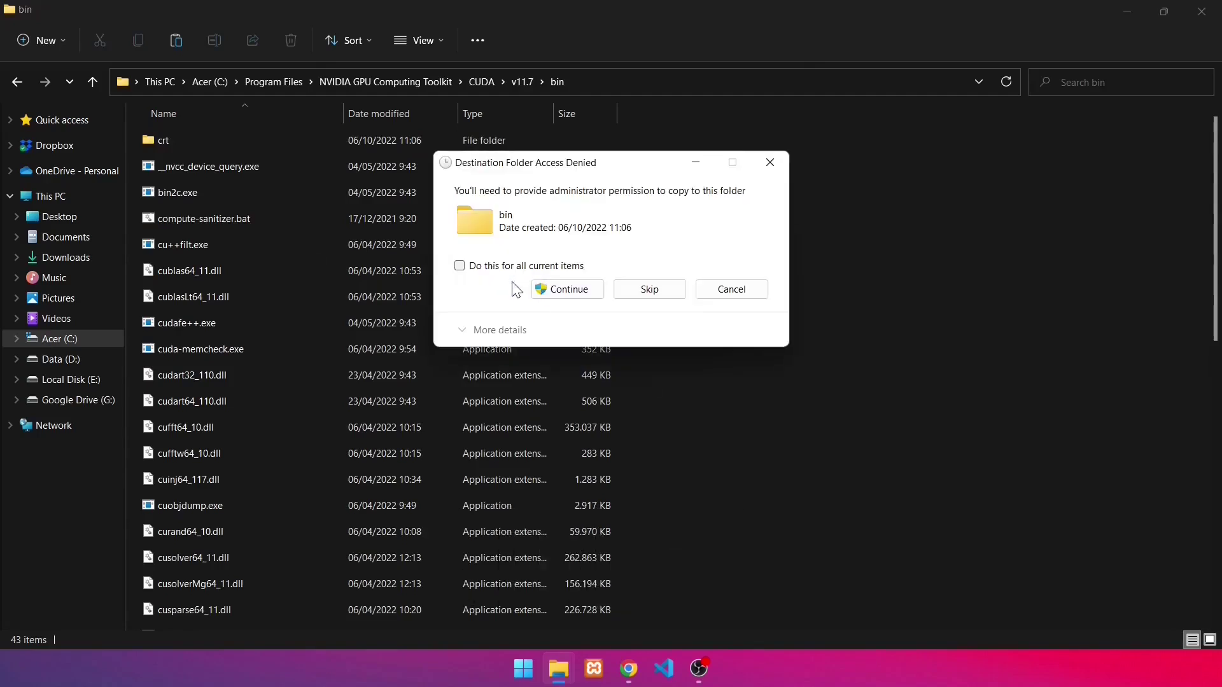
pyautogui.click(459, 266)
pyautogui.click(567, 290)
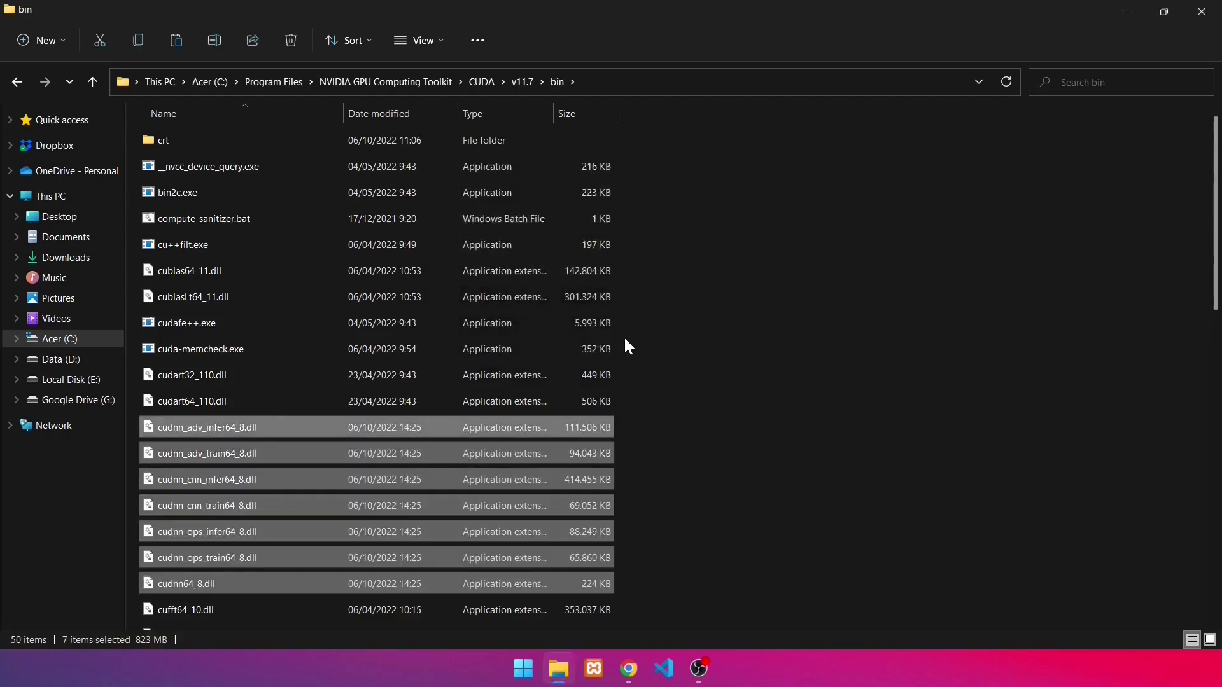
# - Copy all nine header files from D:\cudnn-windows-x86_64-8.5.0.96_cuda11-archive\include
pyautogui.click(639, 347)
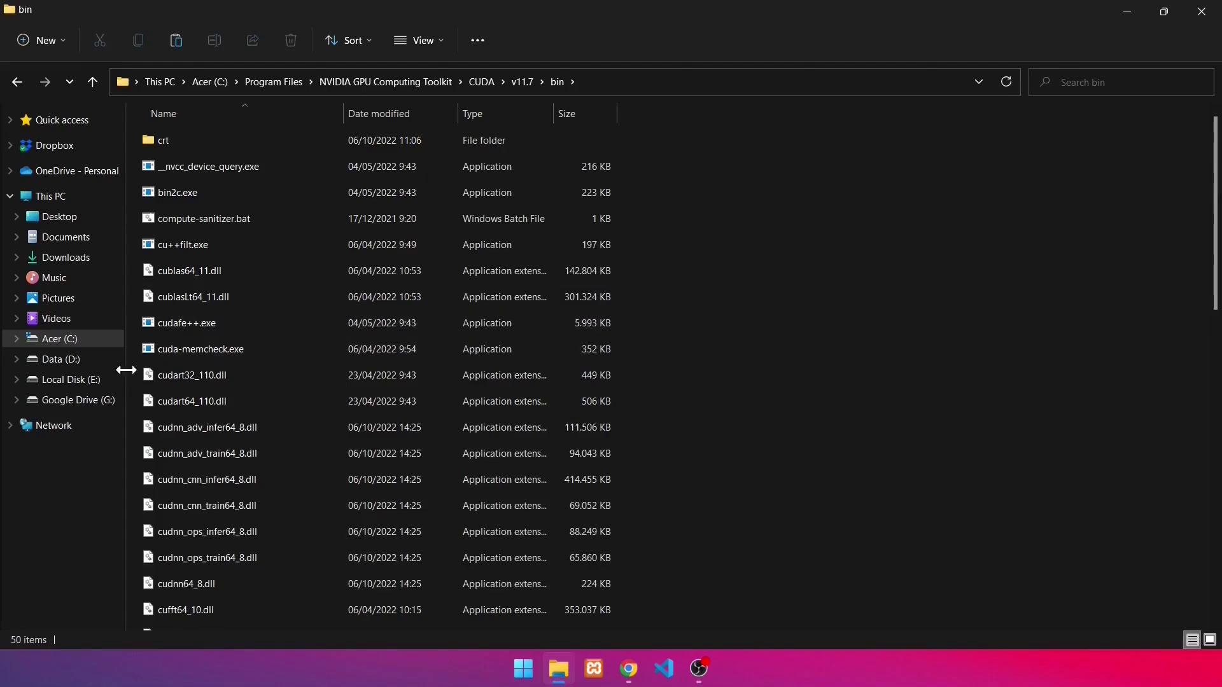
pyautogui.click(89, 361)
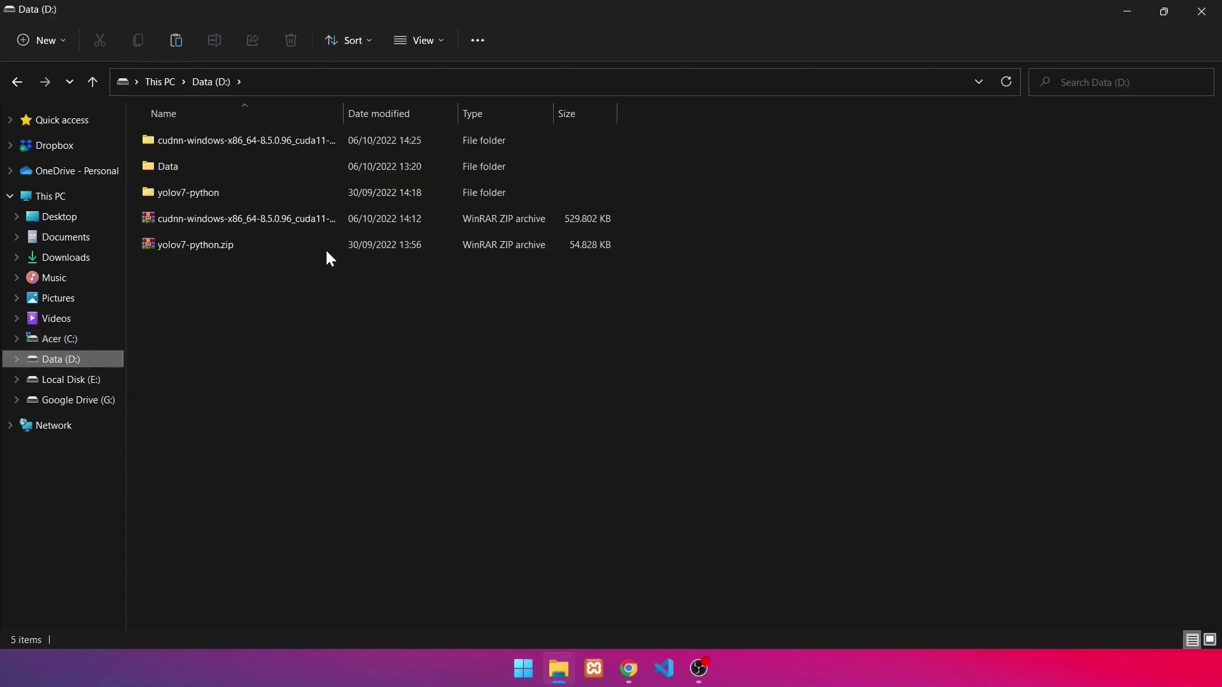
pyautogui.doubleClick(246, 144)
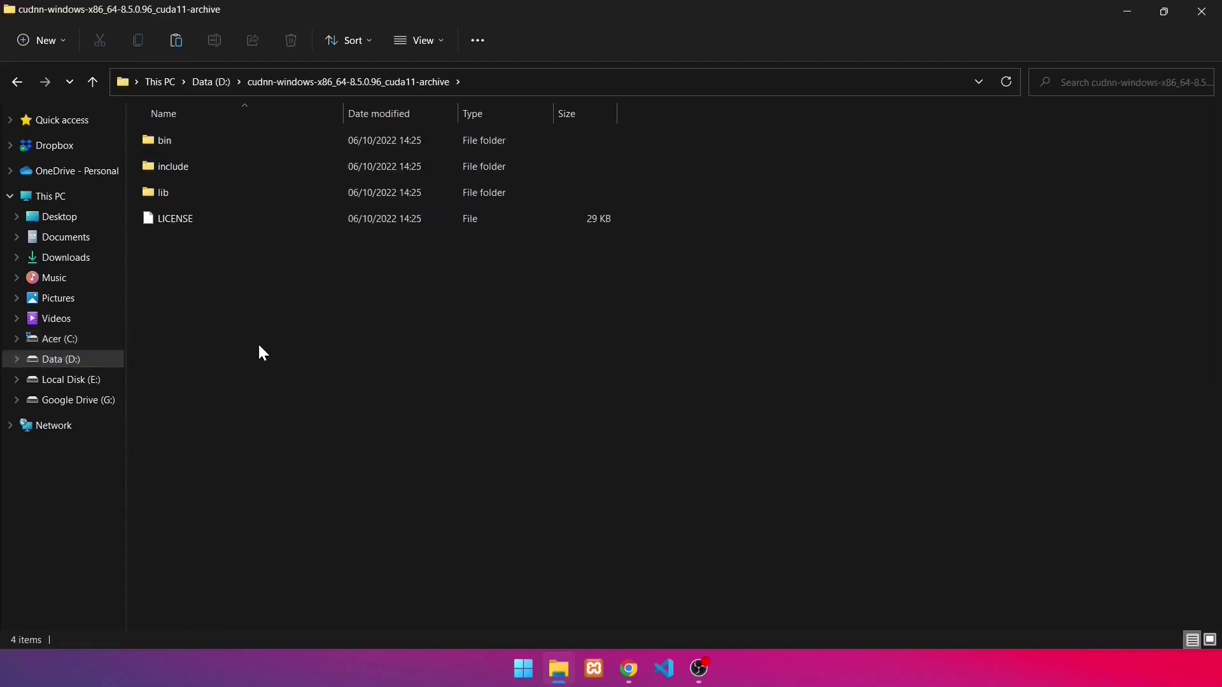
pyautogui.doubleClick(207, 170)
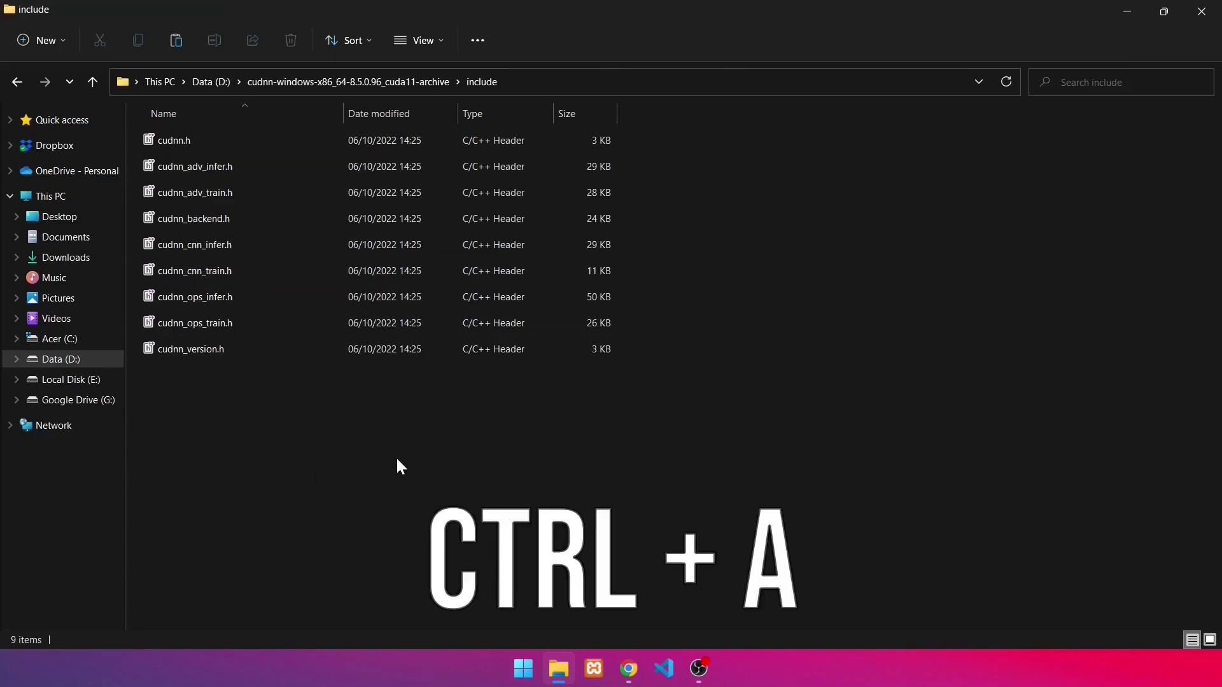
pyautogui.hotkey('ctrl', 'a')
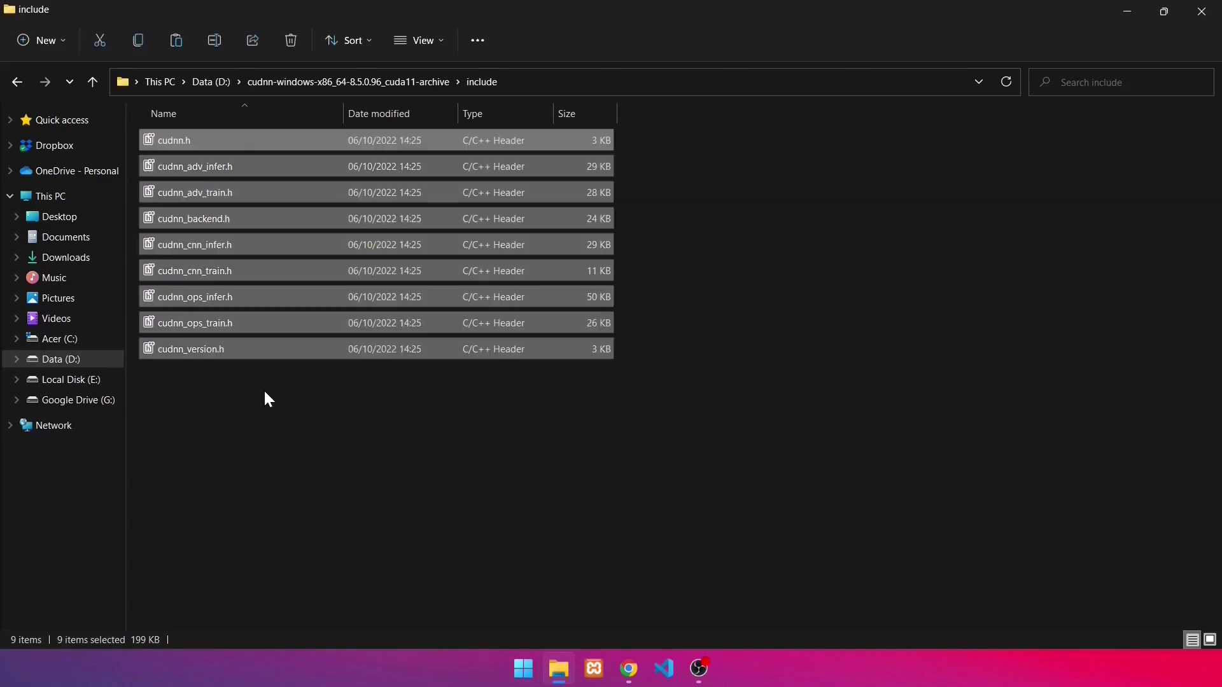
pyautogui.hotkey('ctrl', 'c')
# - Paste the nine headers into C:\Program Files\NVIDIA GPU Computing Toolkit\CUDA\v11.7\include with administrator permission
pyautogui.click(63, 339)
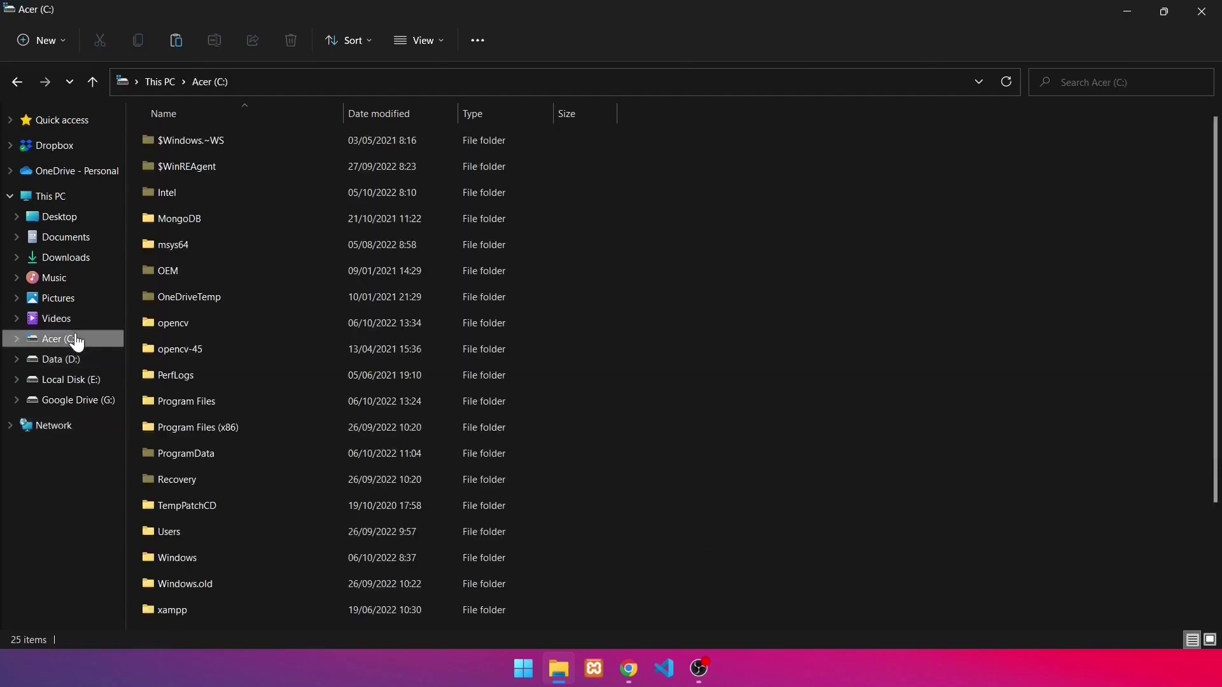
pyautogui.doubleClick(219, 399)
pyautogui.scroll(-4, 247, 387)
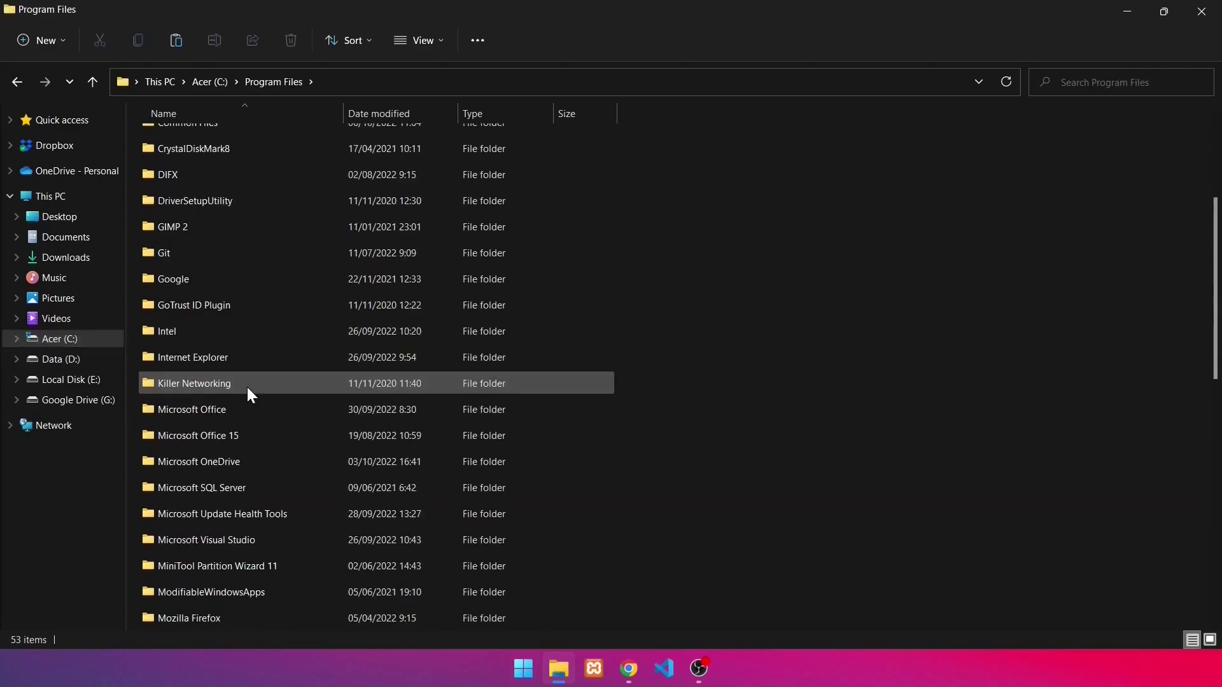
pyautogui.scroll(-1, 247, 387)
pyautogui.scroll(-2, 245, 414)
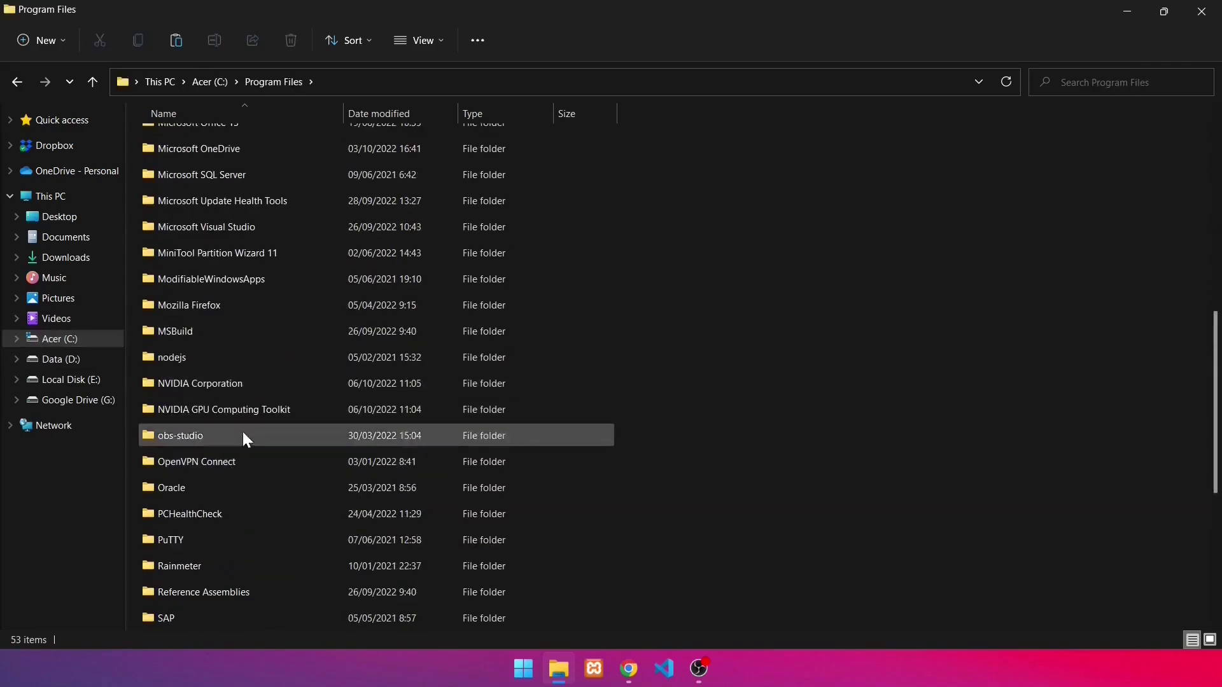
pyautogui.doubleClick(243, 410)
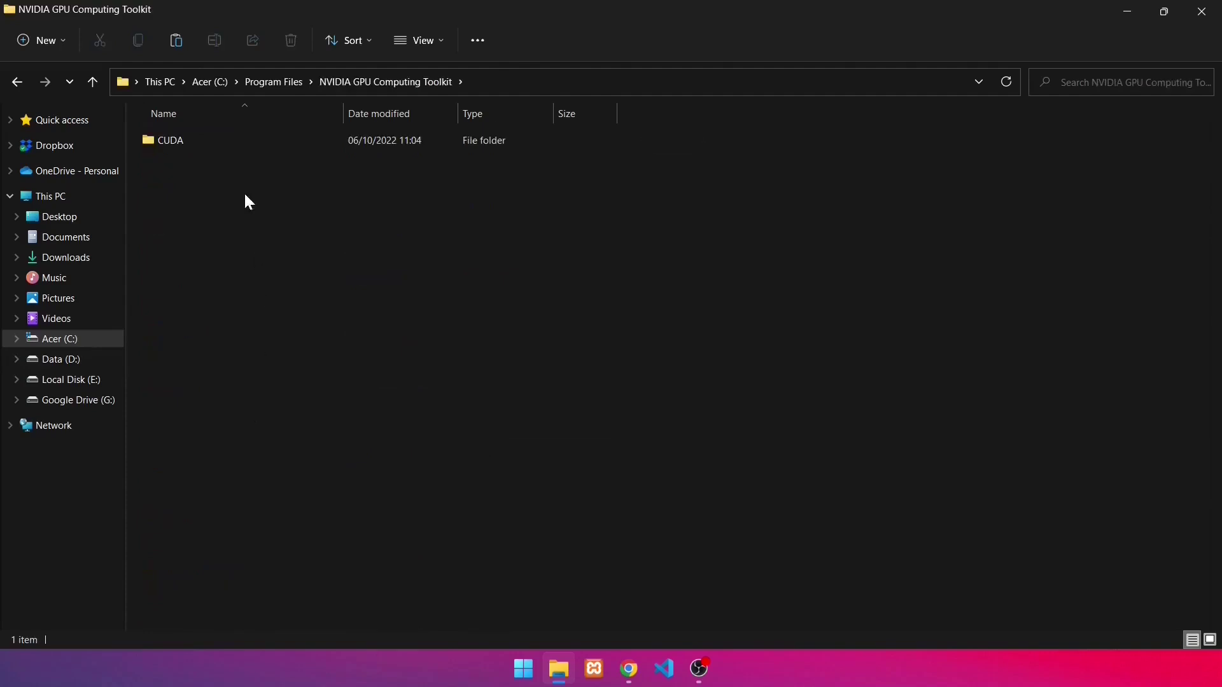
pyautogui.doubleClick(227, 147)
pyautogui.doubleClick(229, 143)
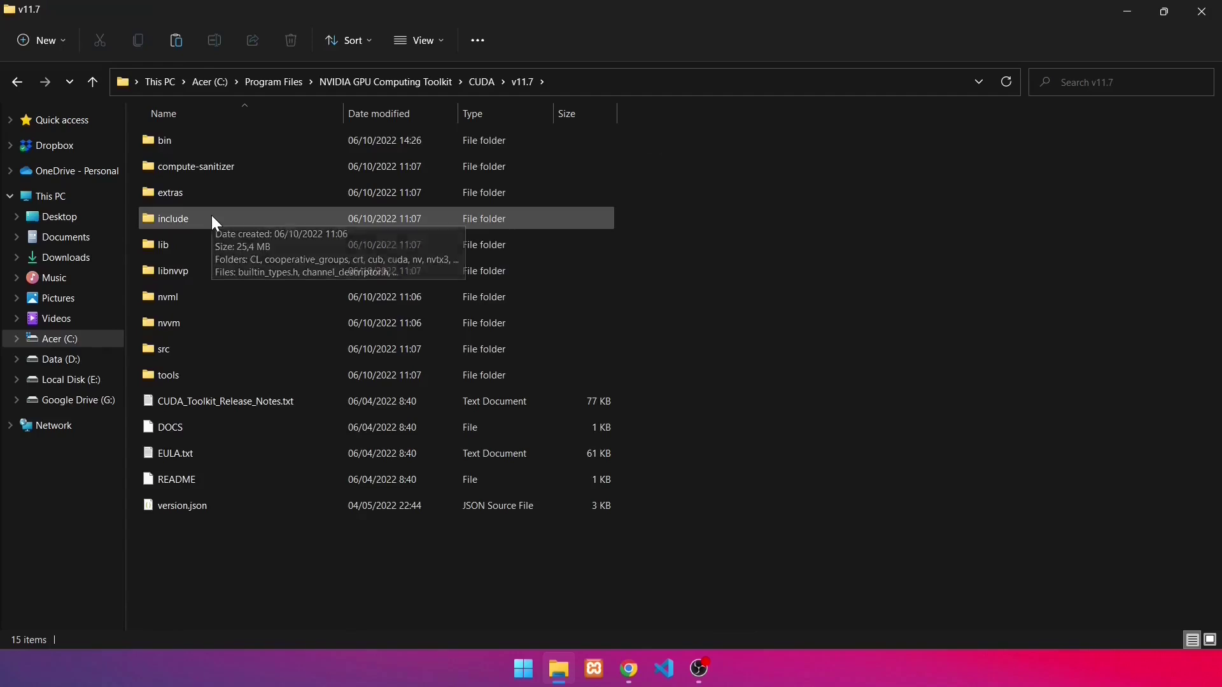
pyautogui.doubleClick(212, 216)
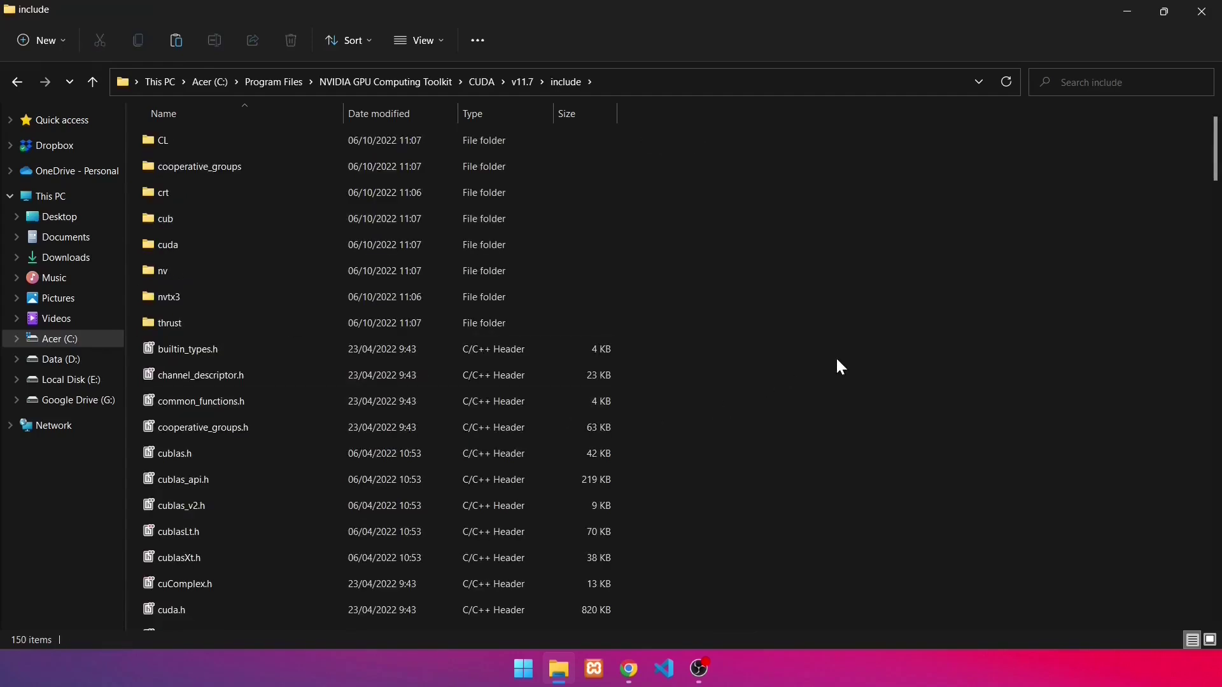
pyautogui.hotkey('ctrl', 'v')
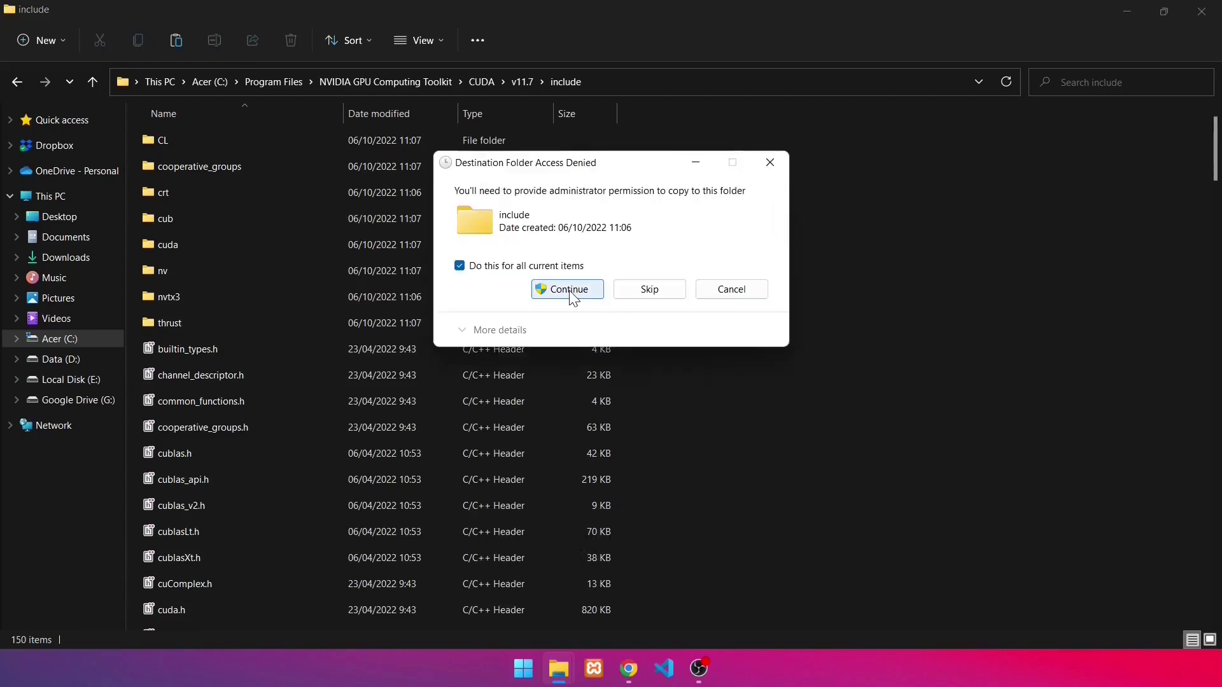
pyautogui.click(570, 290)
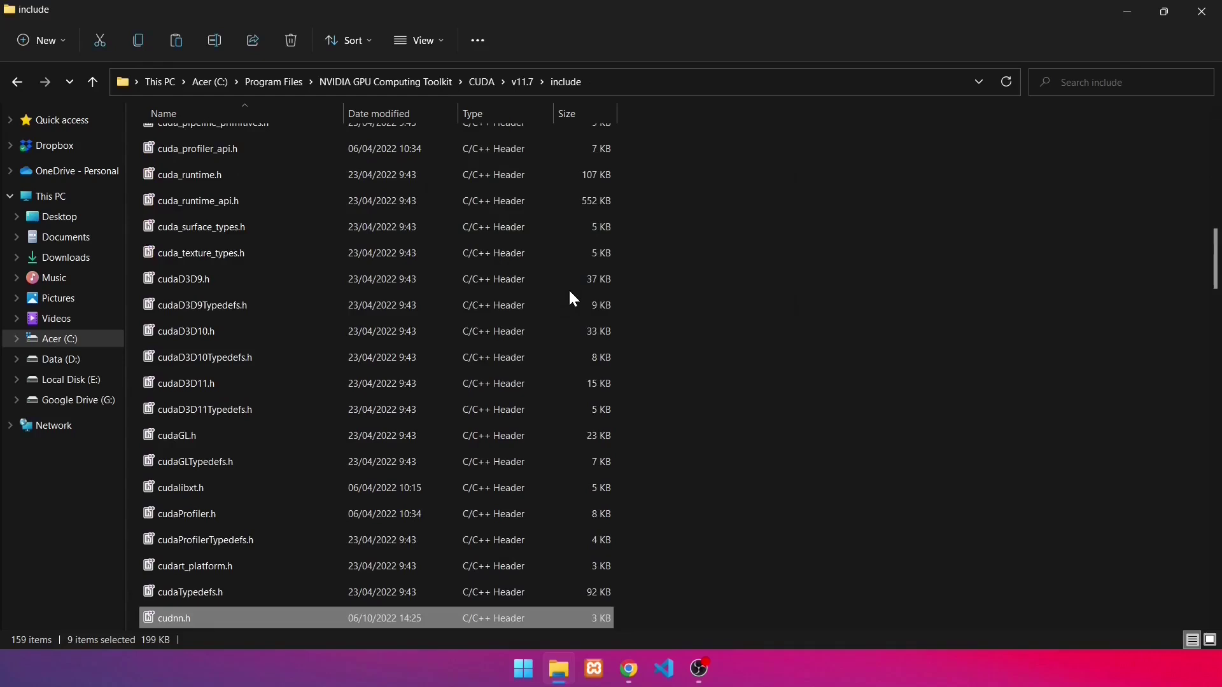
pyautogui.click(740, 401)
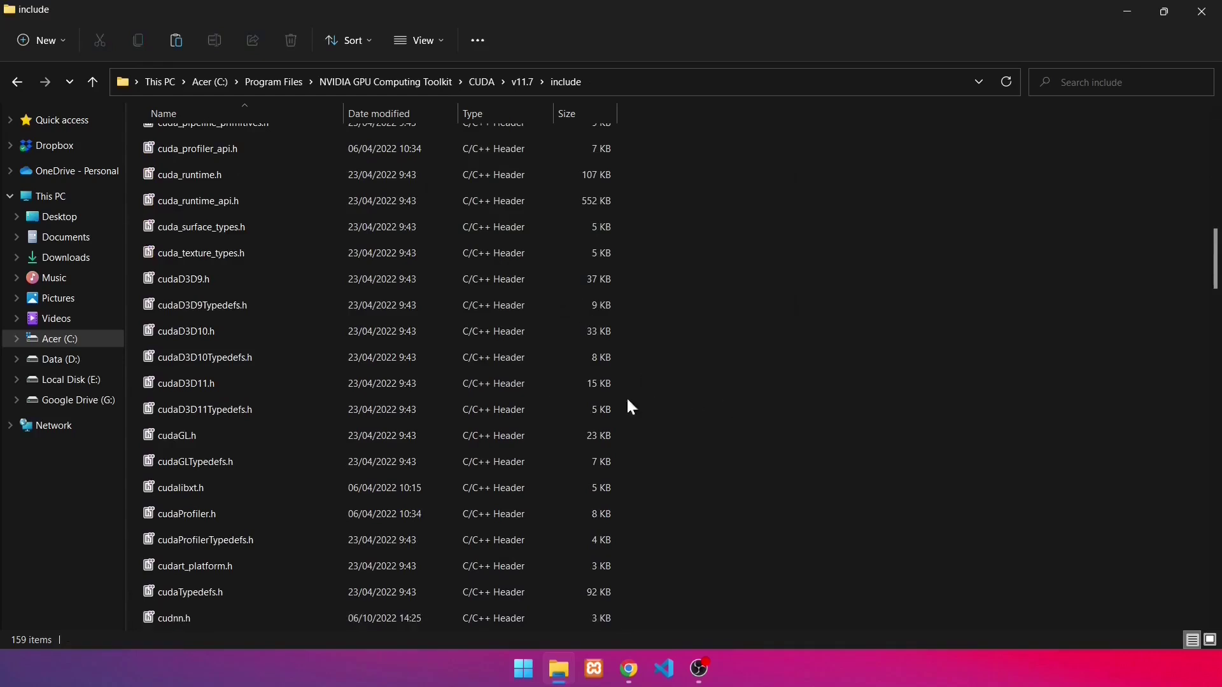
# - Open D:\cudnn-windows-x86_64-8.5.0.96_cuda11-archive\lib and select all 14 .lib files
pyautogui.click(77, 368)
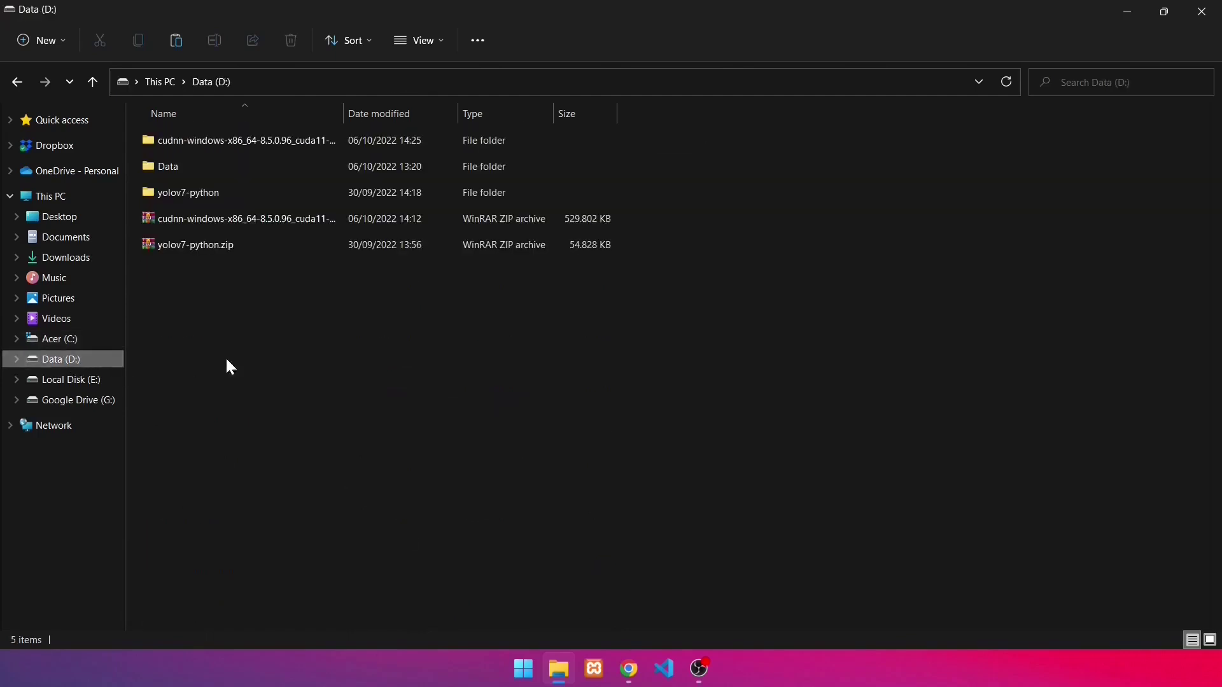
pyautogui.doubleClick(239, 141)
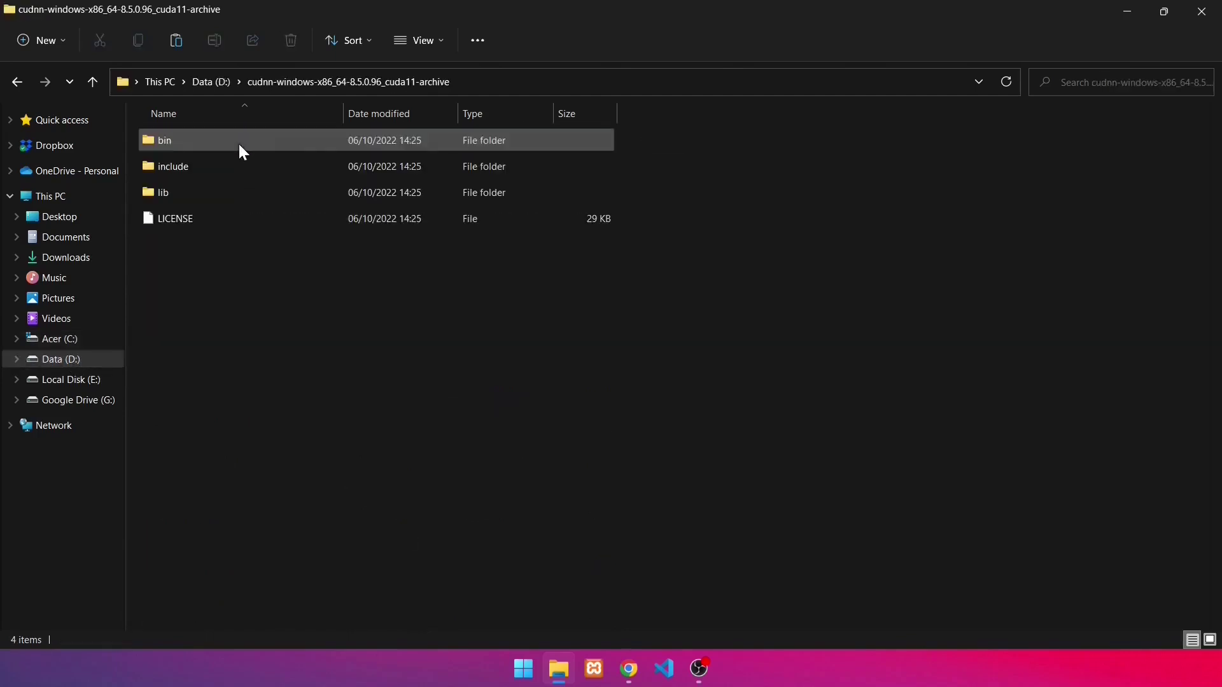
pyautogui.doubleClick(203, 197)
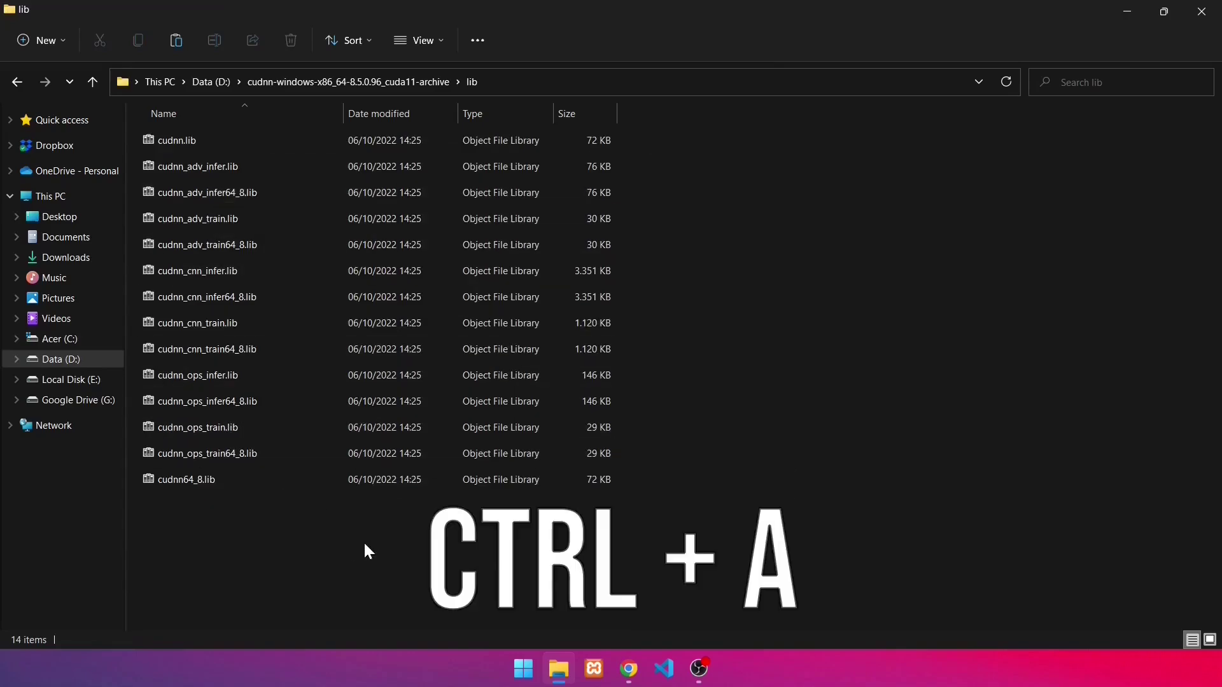
pyautogui.hotkey('ctrl', 'a')
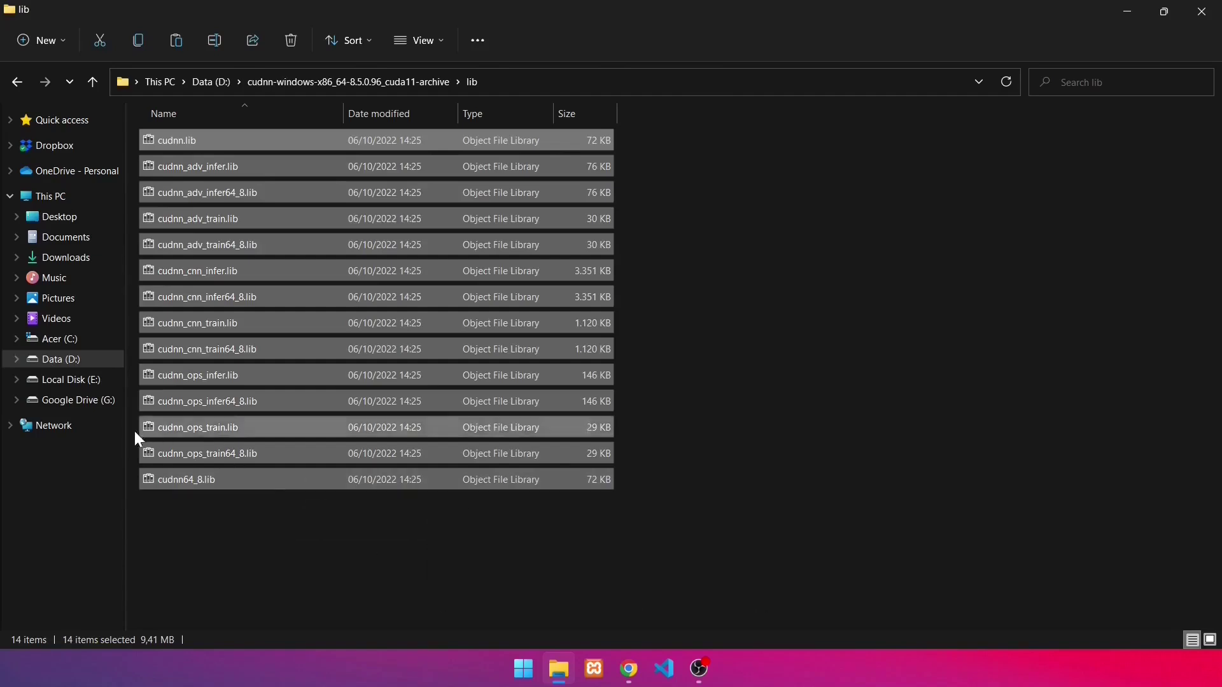
# - Navigate to C:\Program Files\NVIDIA GPU Computing Toolkit\CUDA\v11.7\lib\x64
pyautogui.click(77, 341)
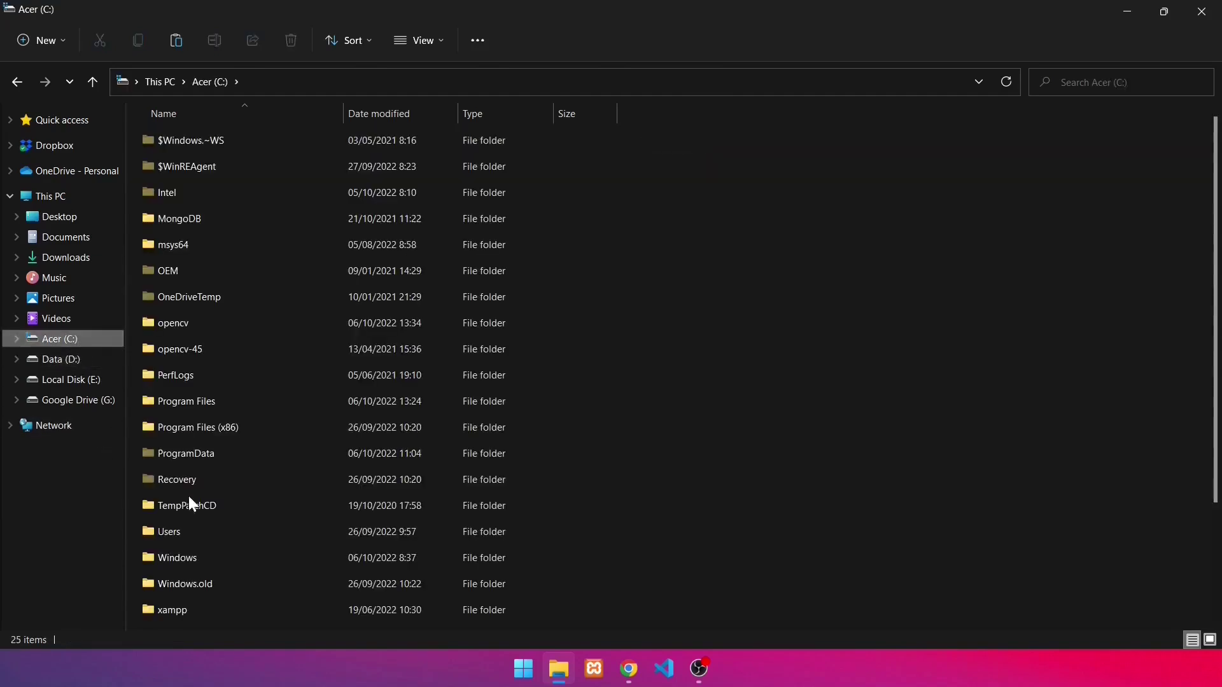
pyautogui.doubleClick(212, 405)
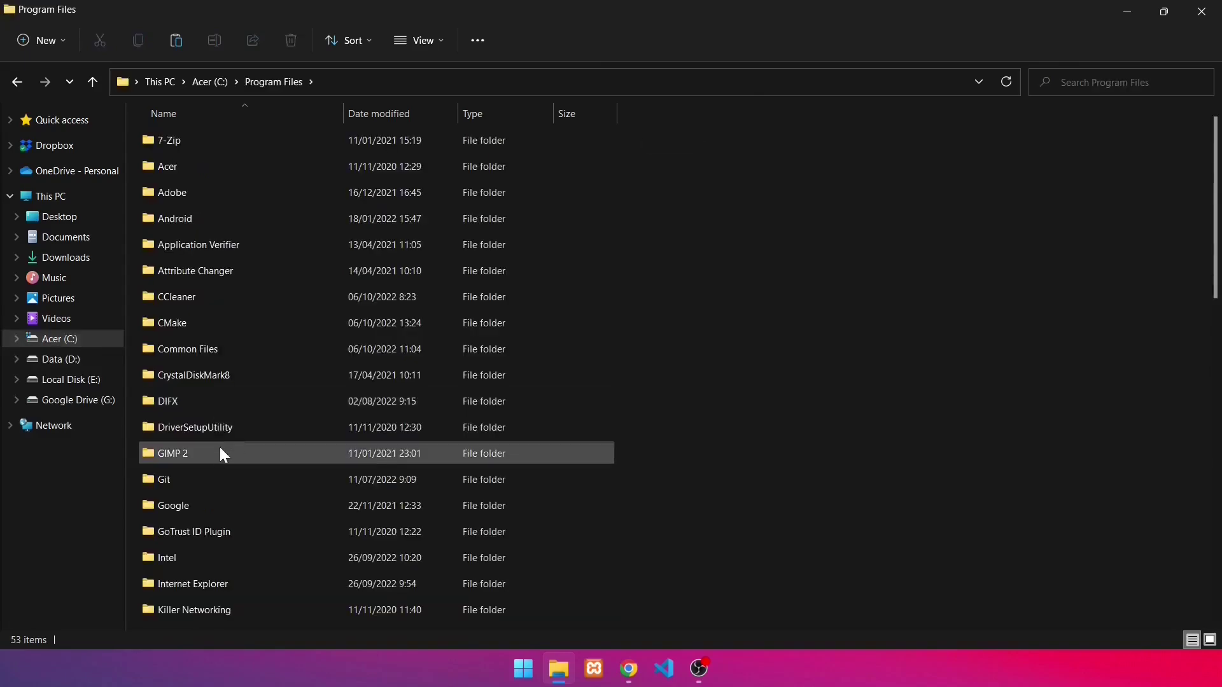
pyautogui.scroll(-4, 242, 439)
pyautogui.scroll(-5, 258, 534)
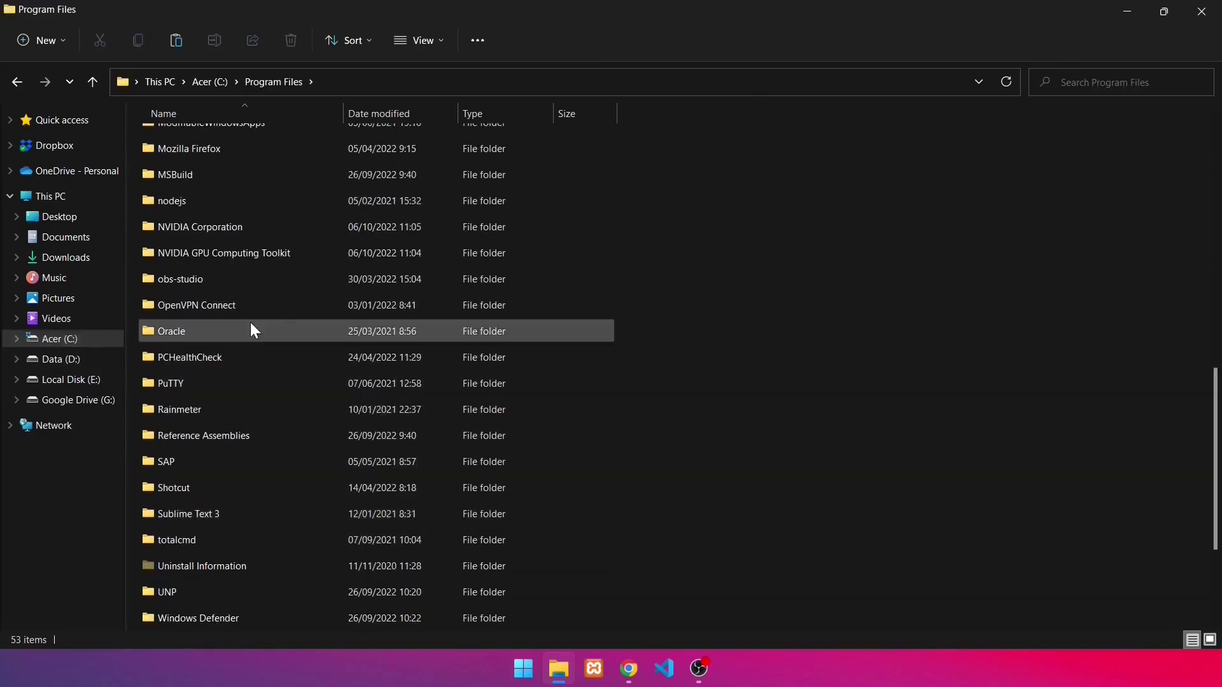
pyautogui.click(256, 256)
pyautogui.doubleClick(255, 256)
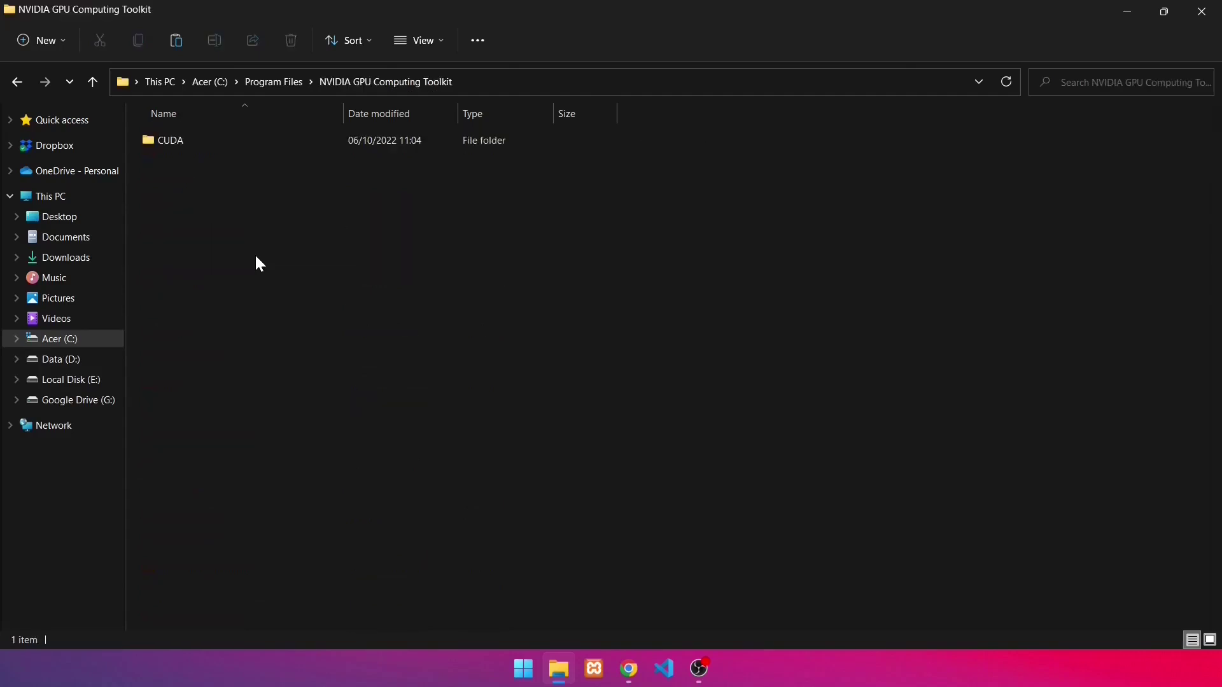
pyautogui.doubleClick(201, 140)
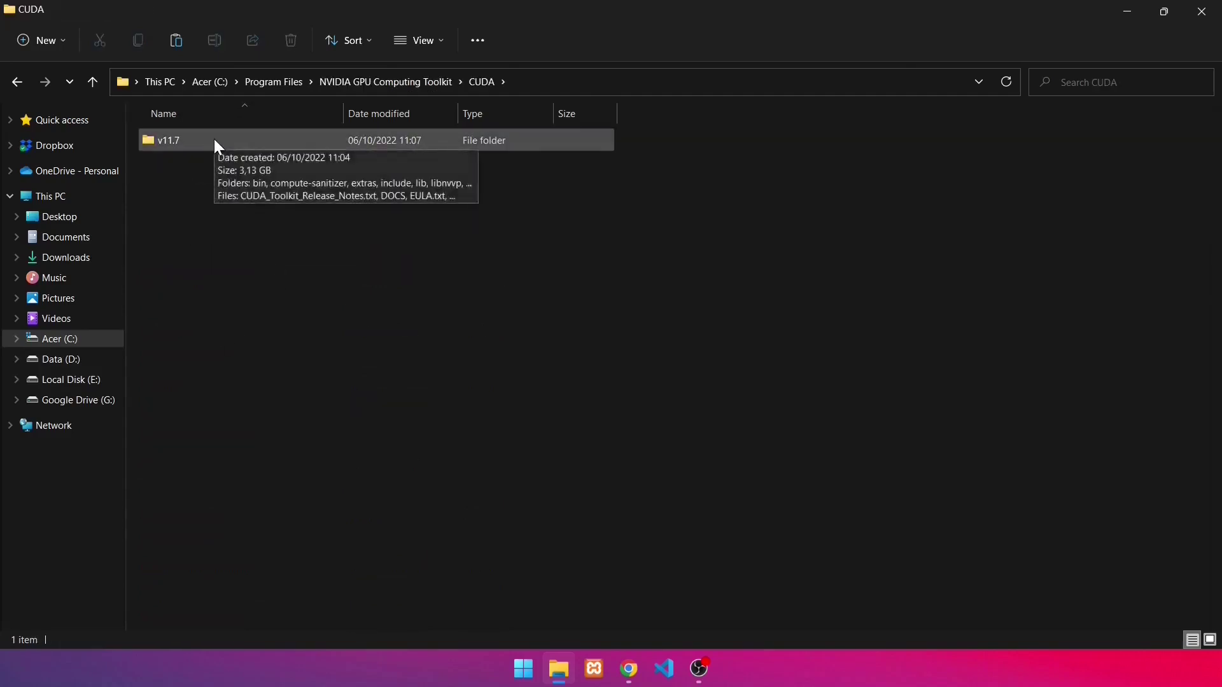
pyautogui.doubleClick(214, 141)
pyautogui.doubleClick(219, 236)
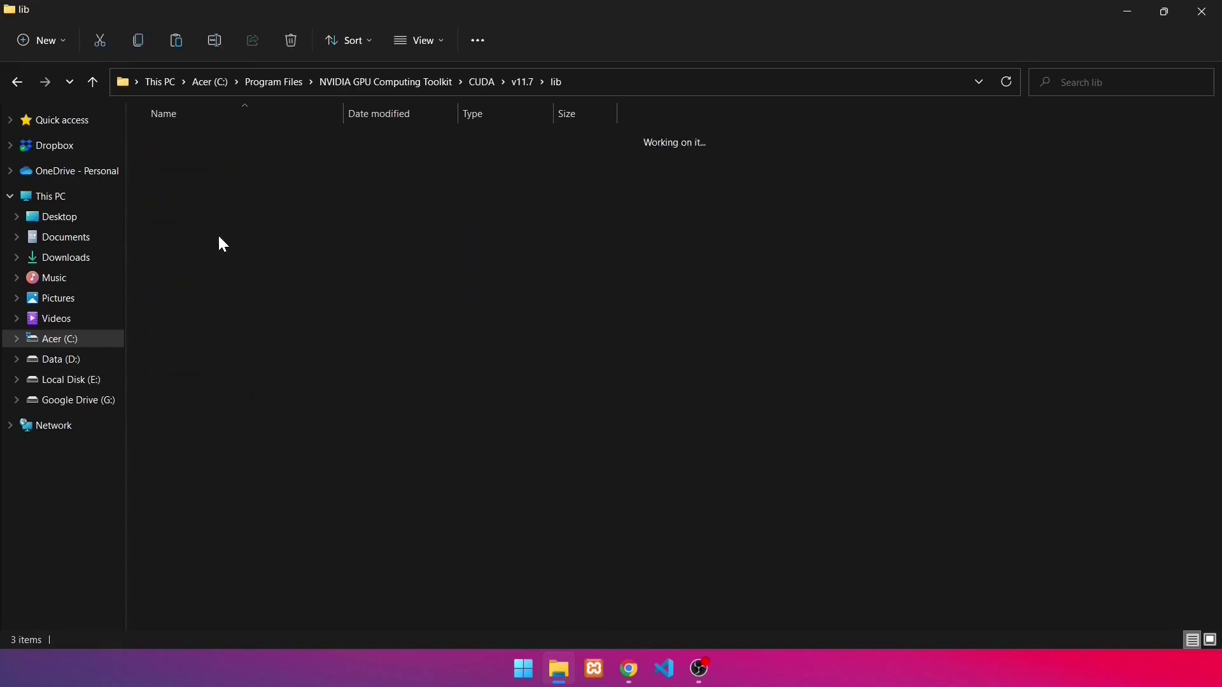
pyautogui.doubleClick(200, 193)
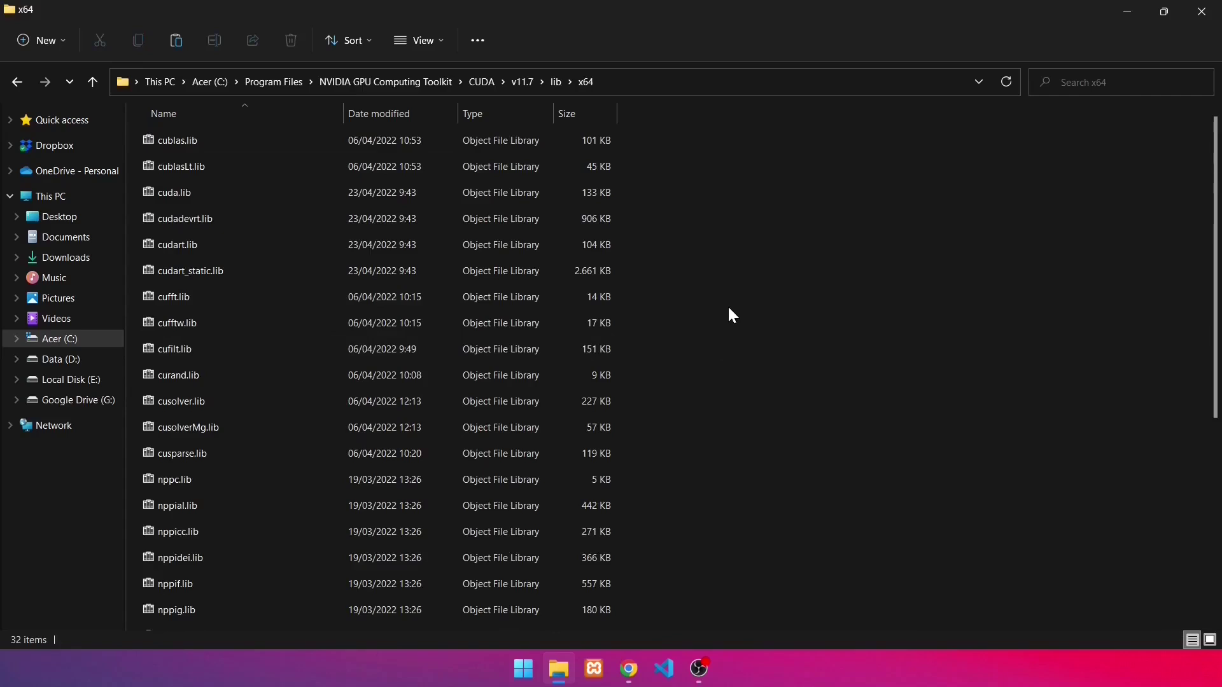
# - Paste the 14 cuDNN .lib files with administrator permission, then minimize File Explorer
pyautogui.hotkey('ctrl', 'v')
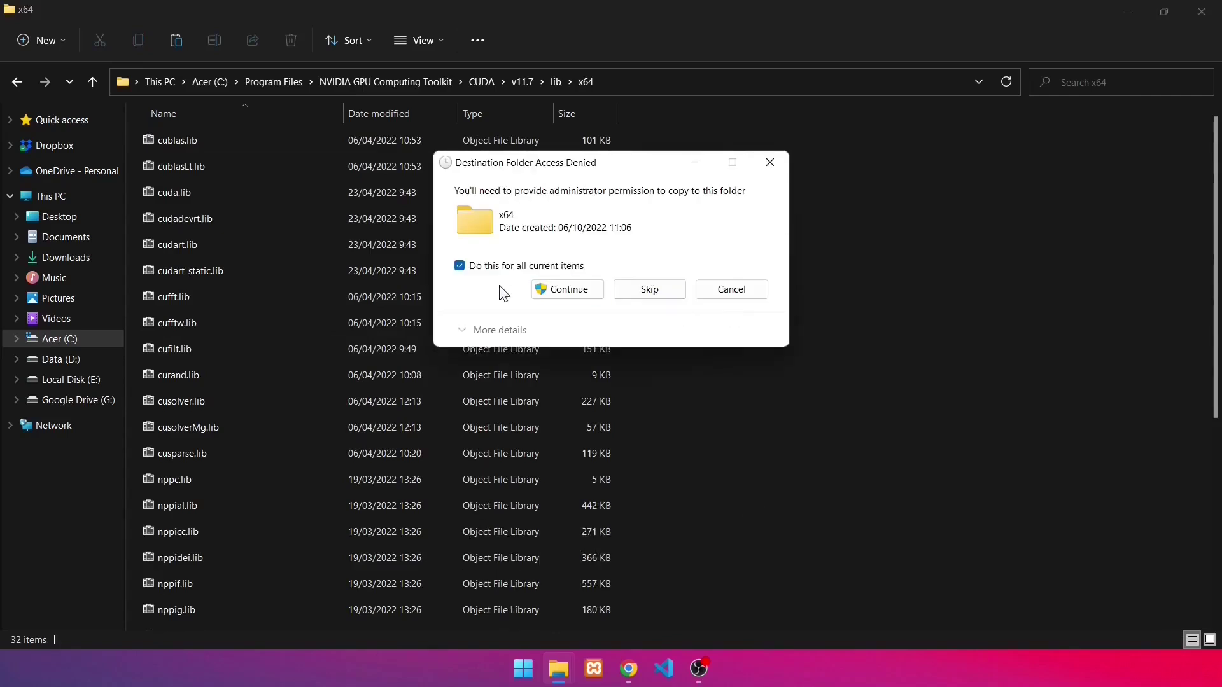
pyautogui.click(568, 290)
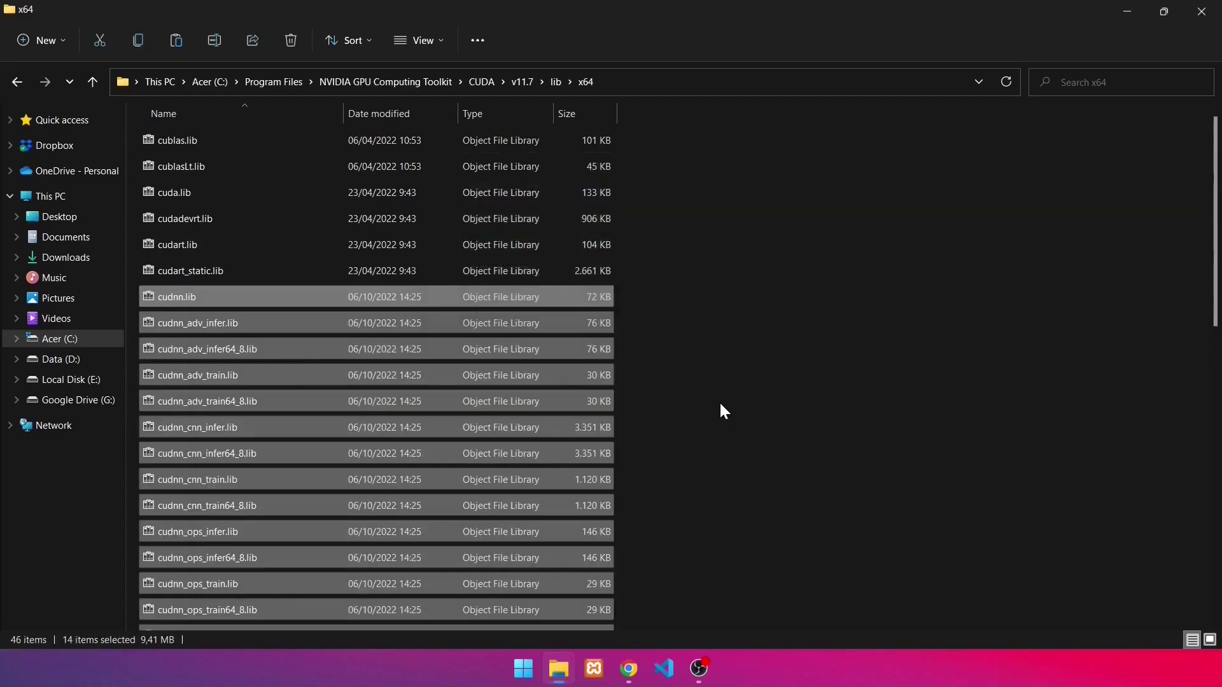
pyautogui.click(721, 406)
pyautogui.click(1138, 19)
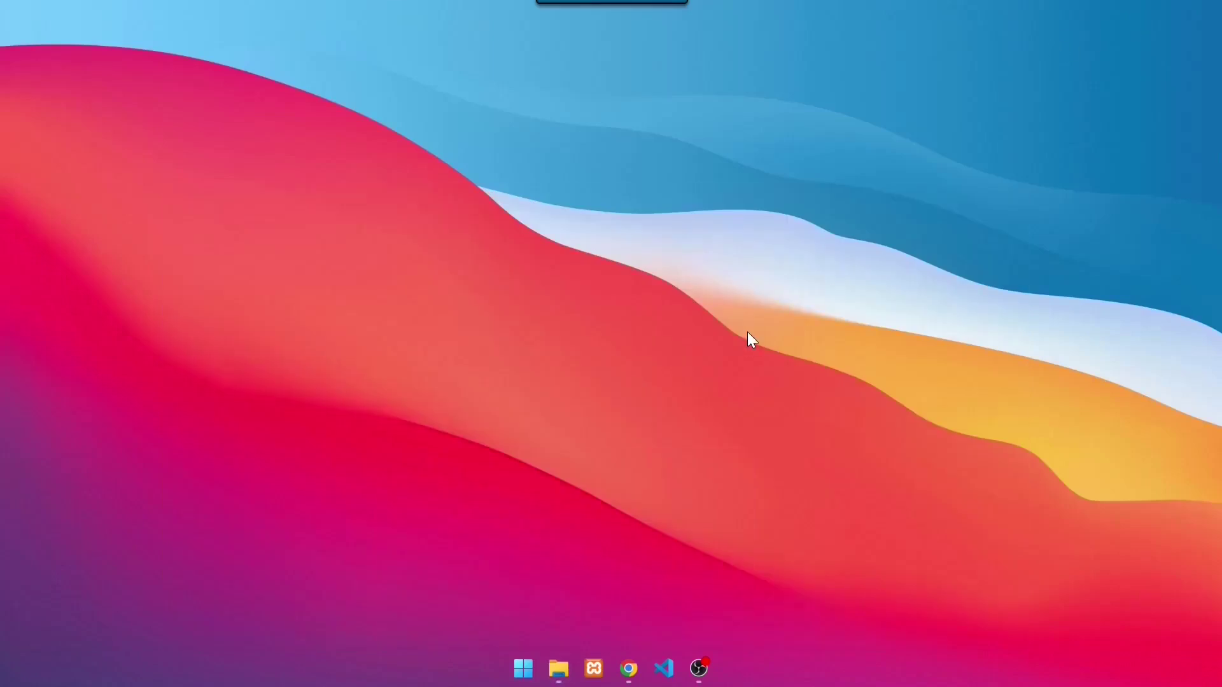